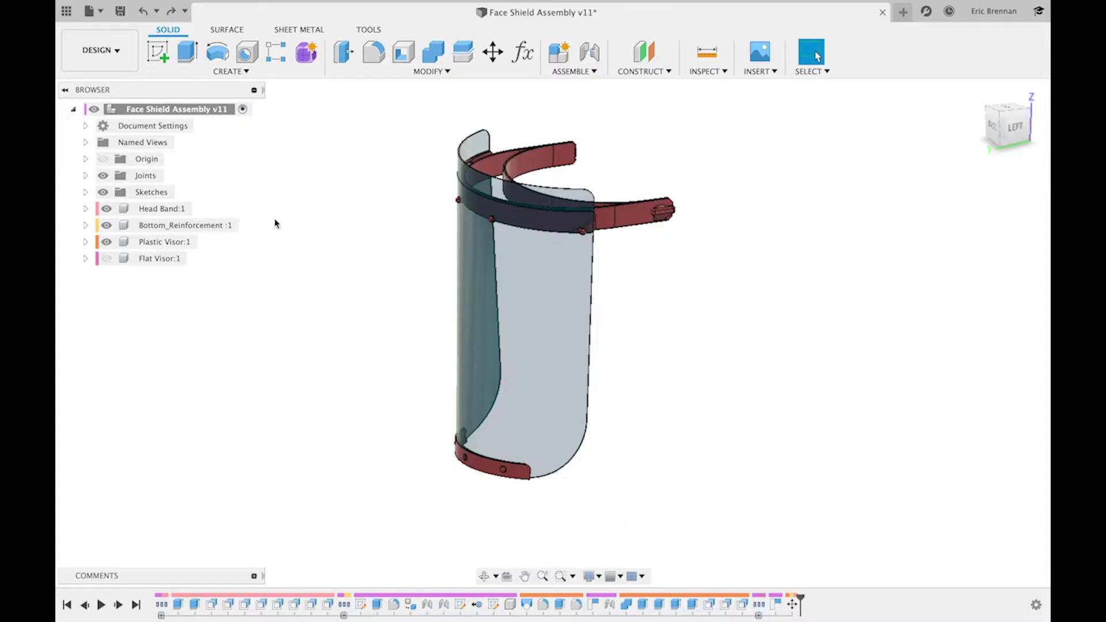
Step: Switch the Face Shield Assembly v11 design from the Design workspace to Render
left_click(122, 59)
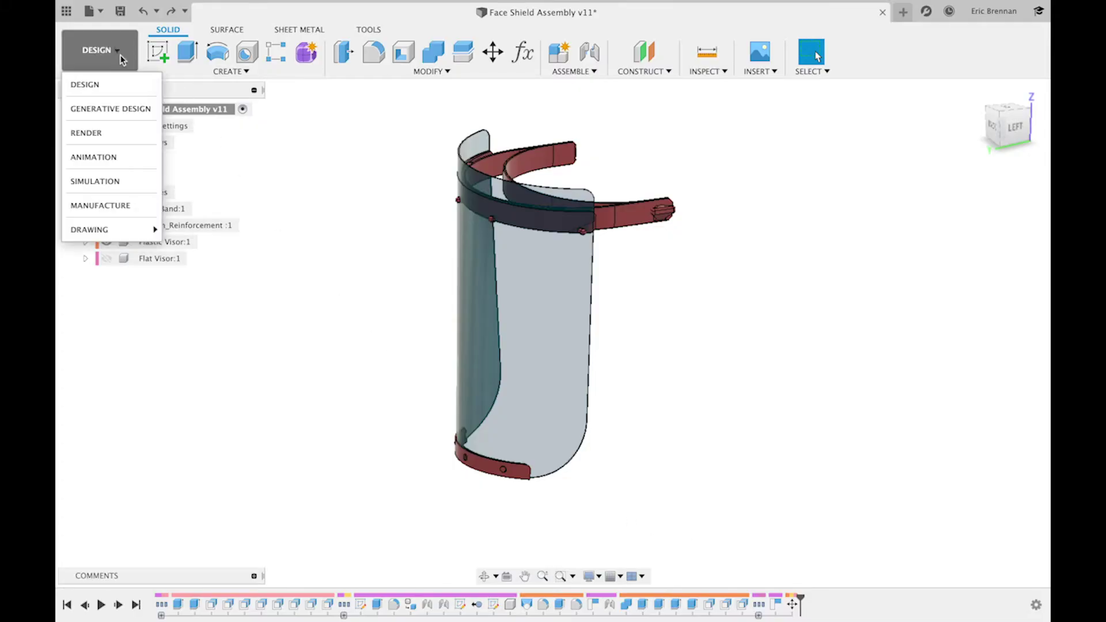
left_click(99, 133)
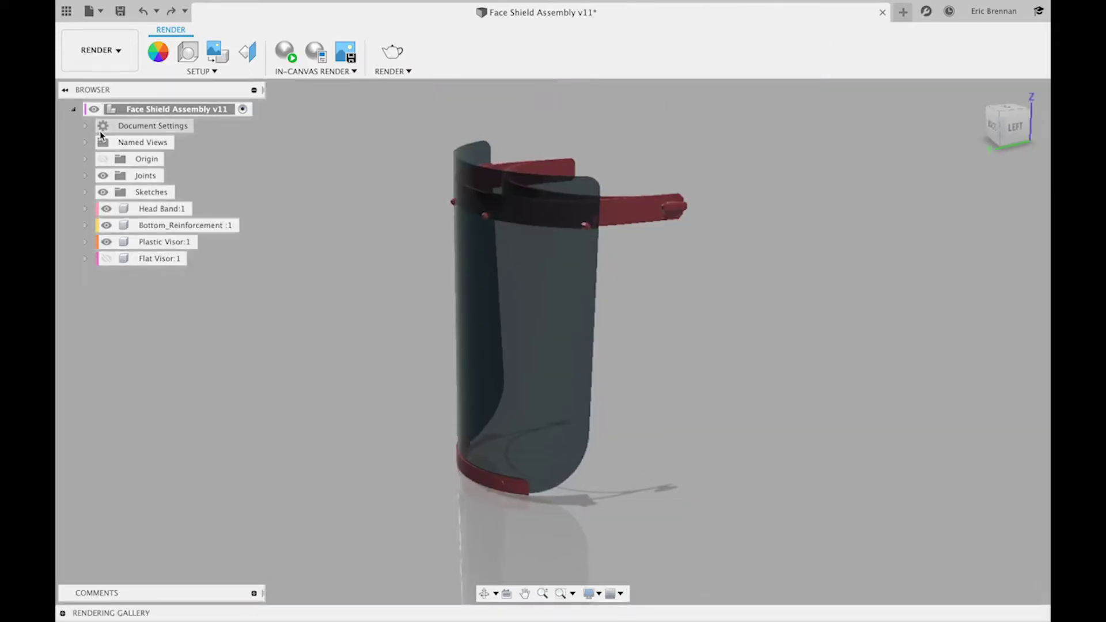
left_click(1039, 12)
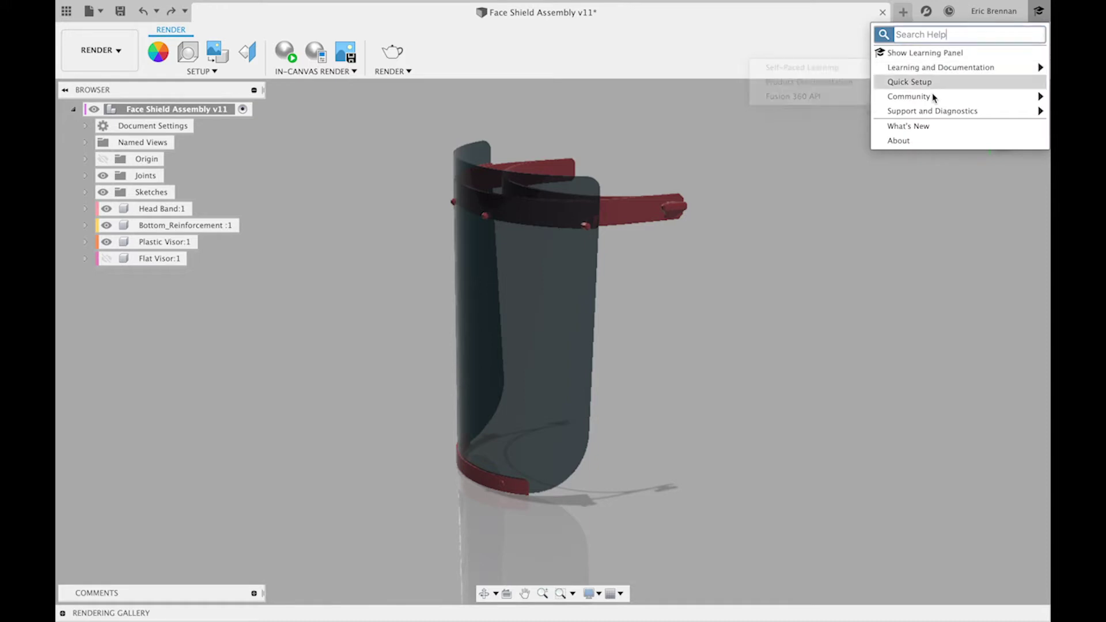
mouse_move(930, 117)
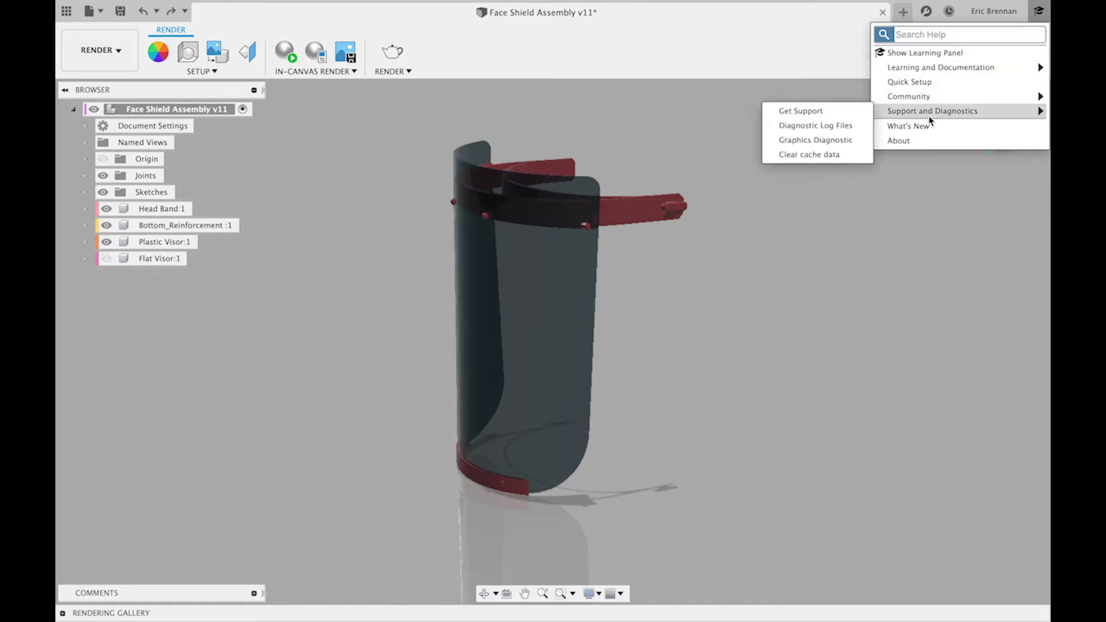
left_click(831, 139)
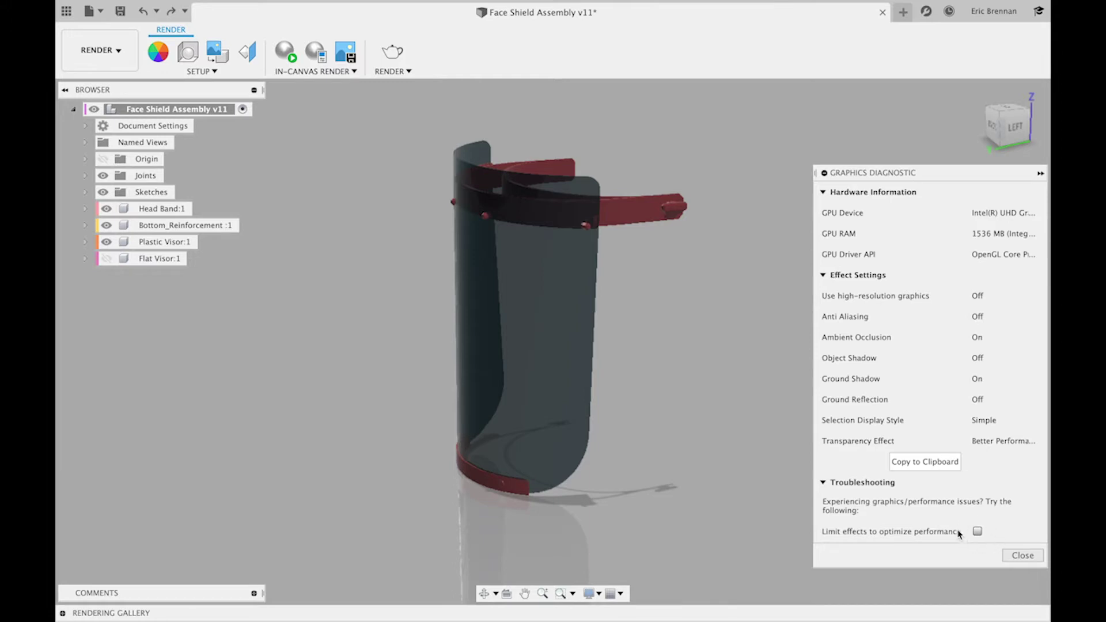
left_click(1017, 556)
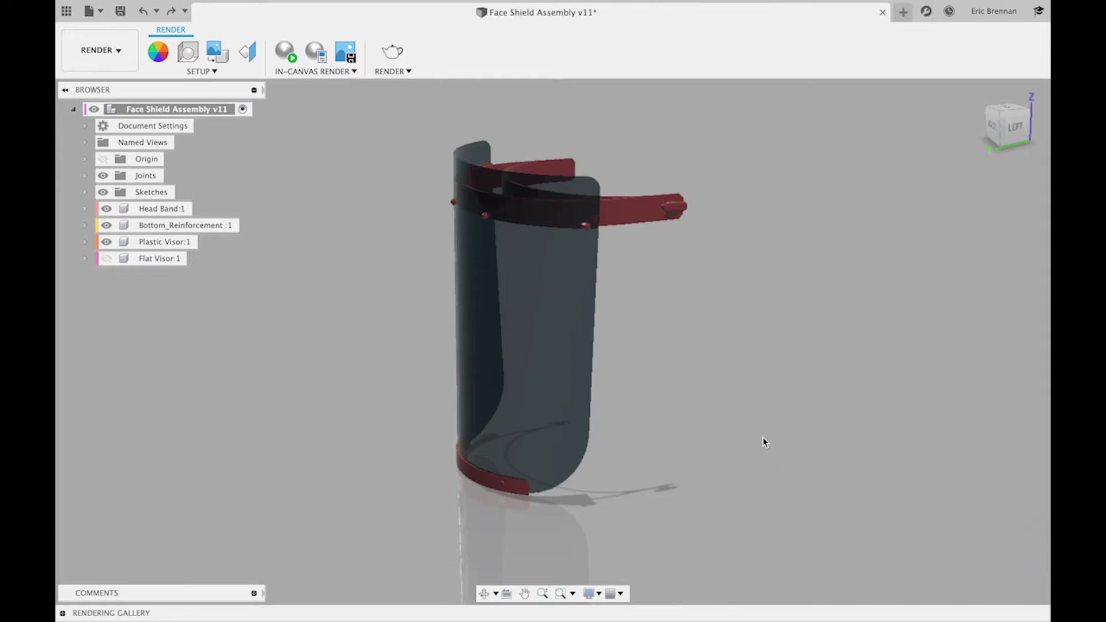
scroll(753, 419, "left", 5, "shift")
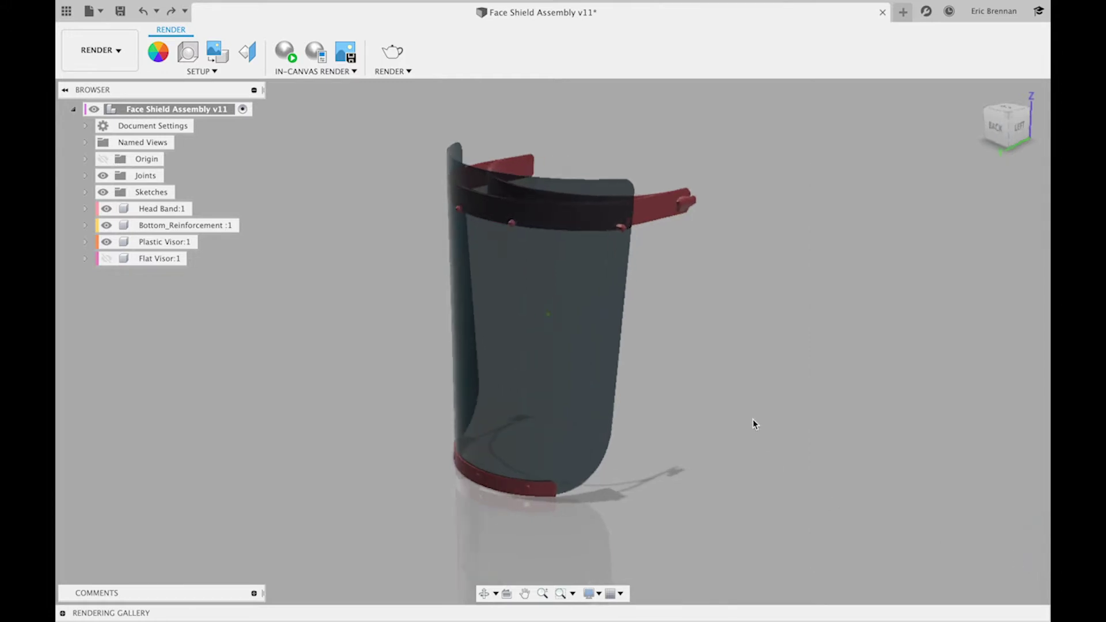
scroll(753, 420, "left", 2, "shift")
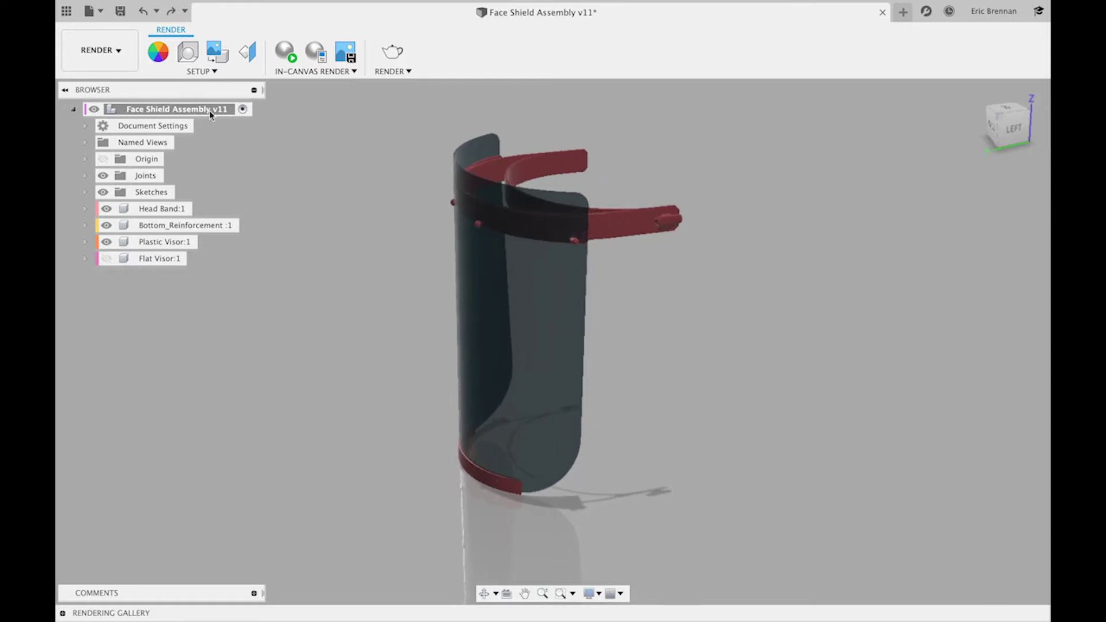
Step: Search the appearance library for 'glass' and apply Glass - Light Color (Blue) to the visor
left_click(158, 53)
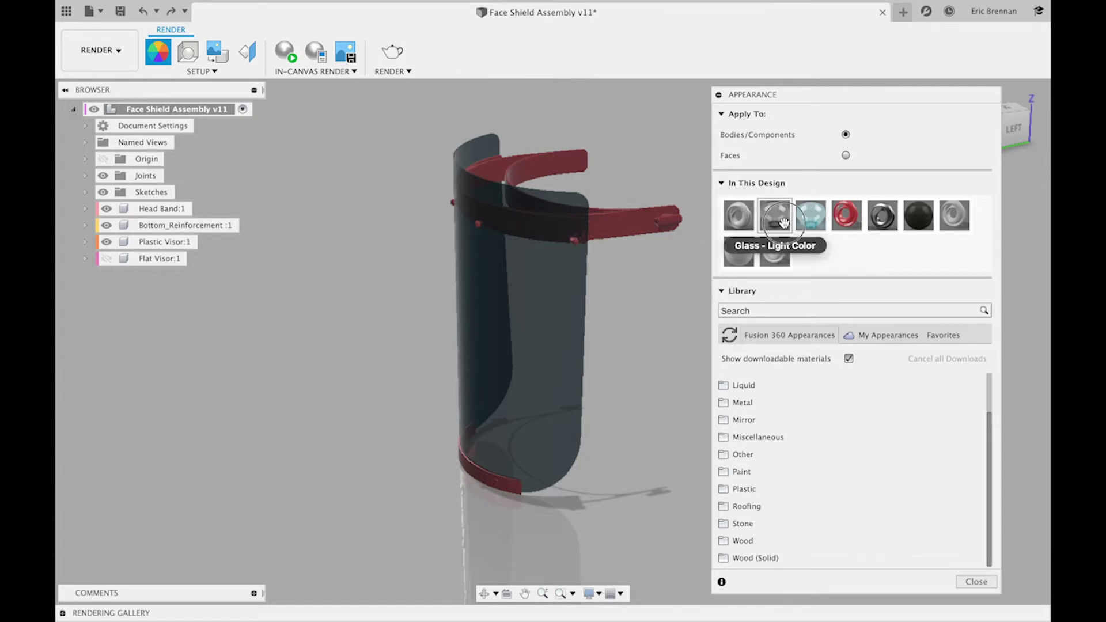
left_click_drag(774, 215, 568, 306)
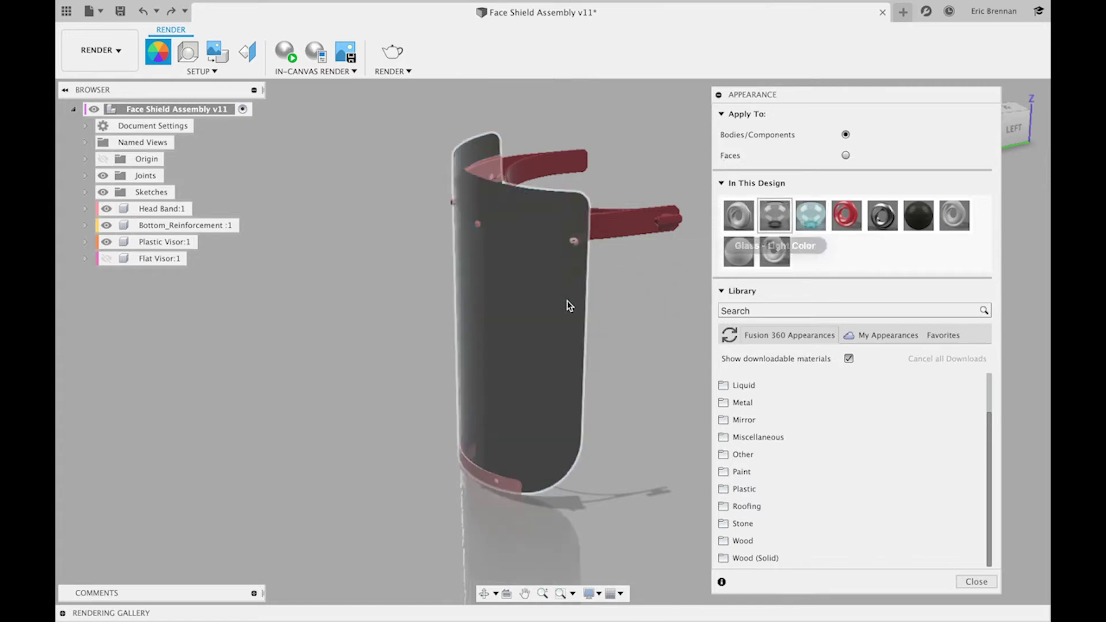
left_click(830, 311)
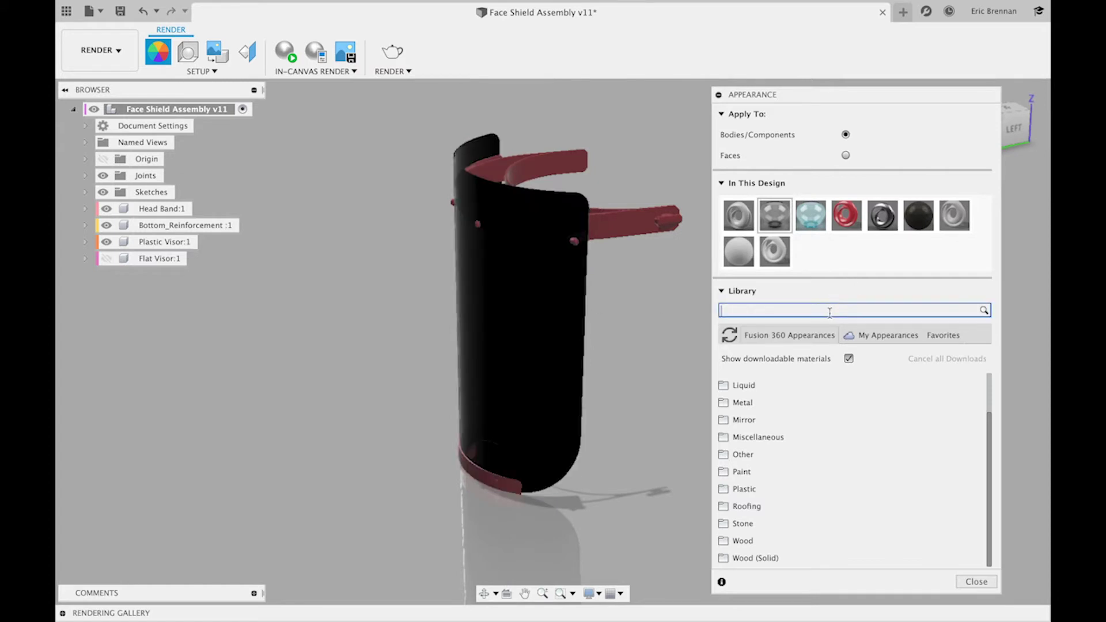
key("Return")
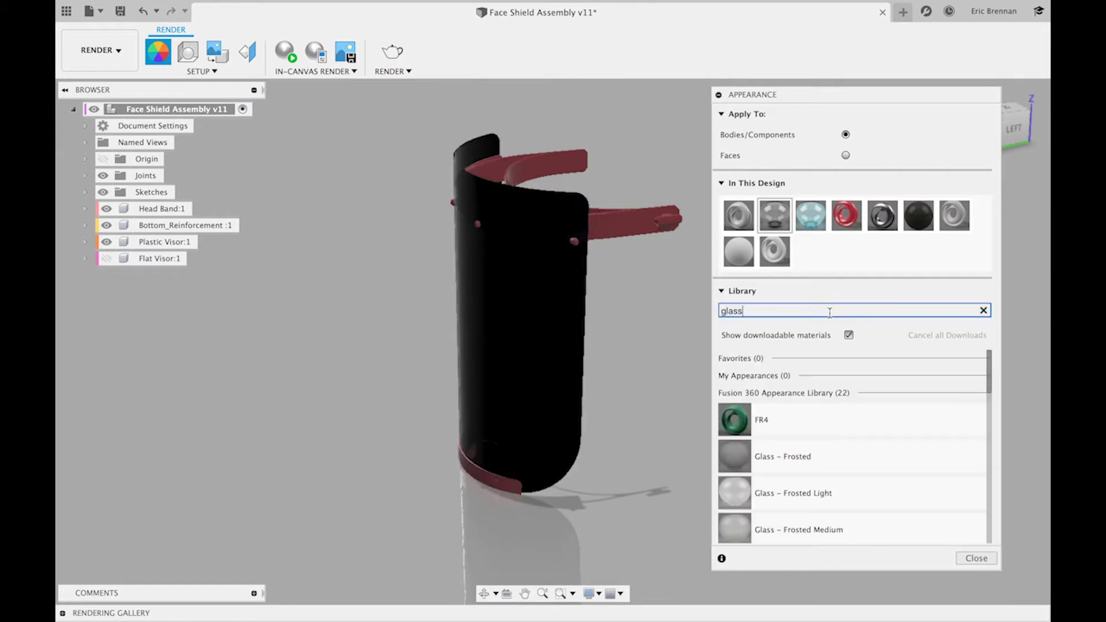
scroll(793, 490, "down", 5)
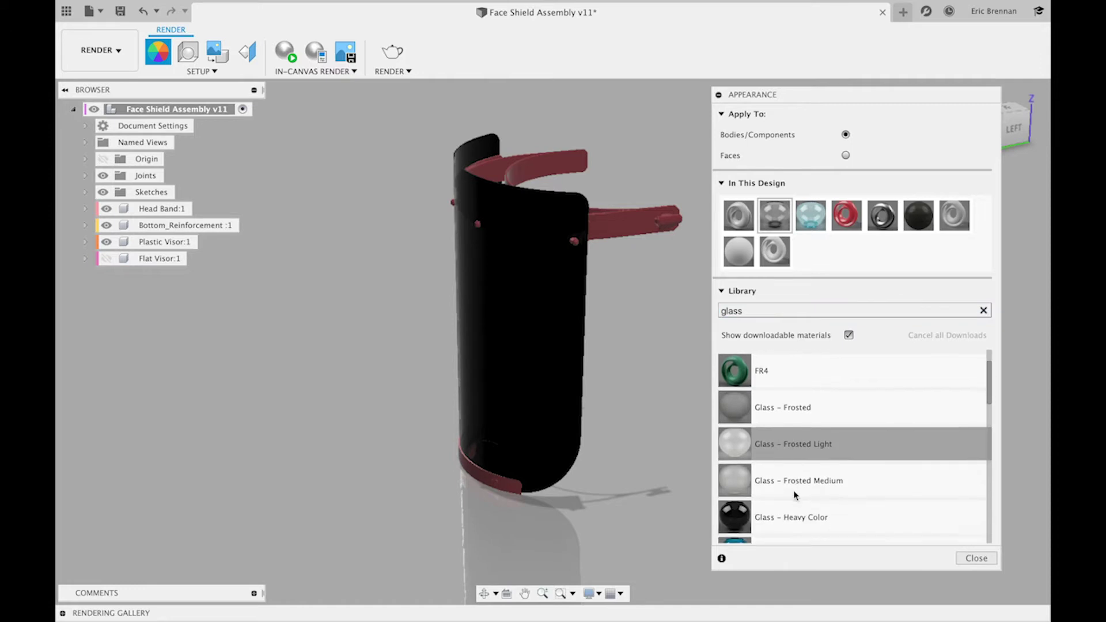
scroll(794, 495, "down", 1)
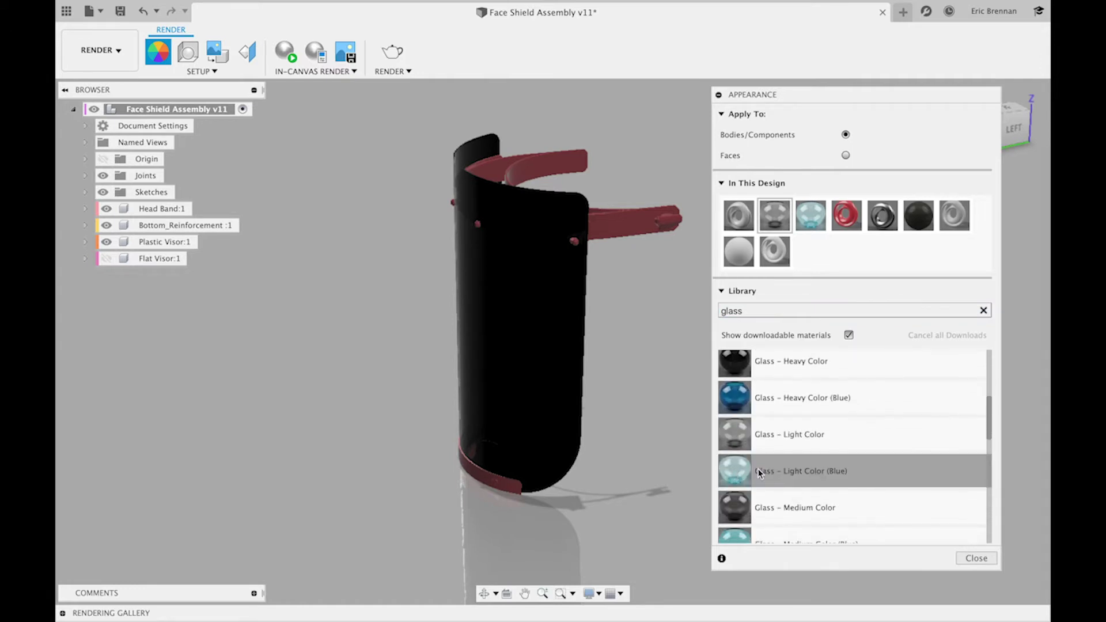
left_click_drag(745, 469, 558, 343)
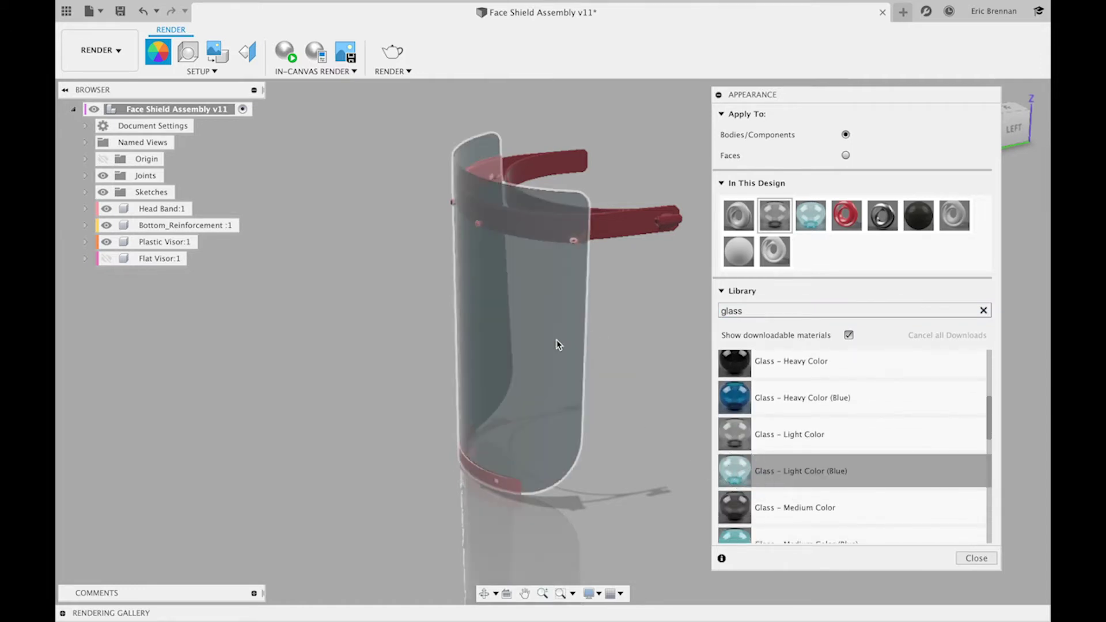
Step: Change the Glass - Light Color (Blue) tint to RGB 157, 221, 236 and clear the library search
double_click(806, 217)
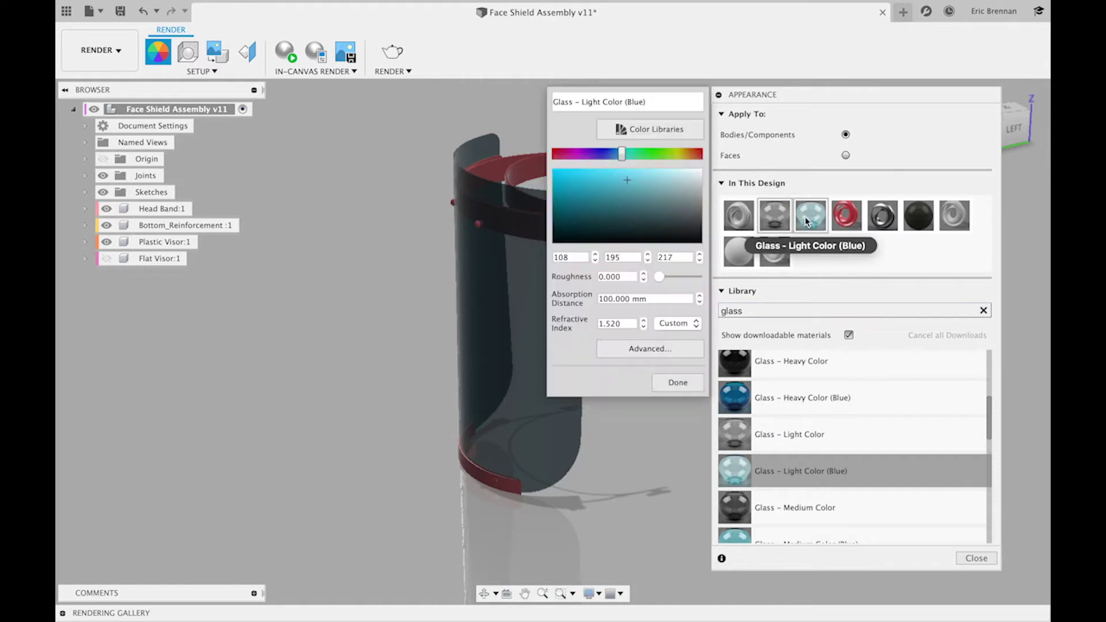
left_click_drag(646, 178, 611, 173)
left_click(652, 174)
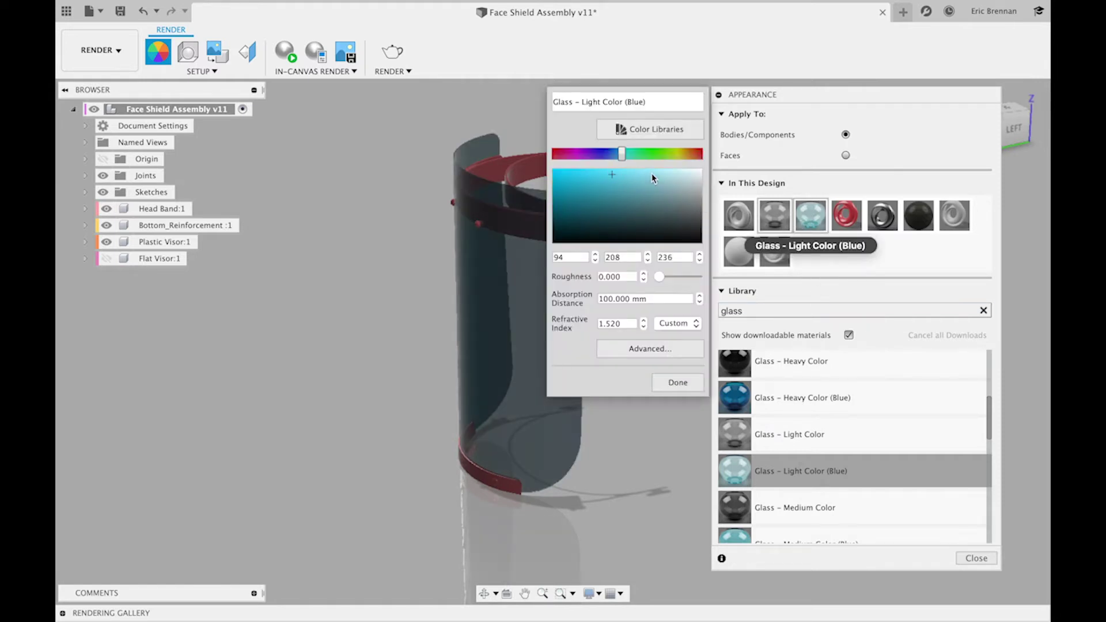
left_click(689, 384)
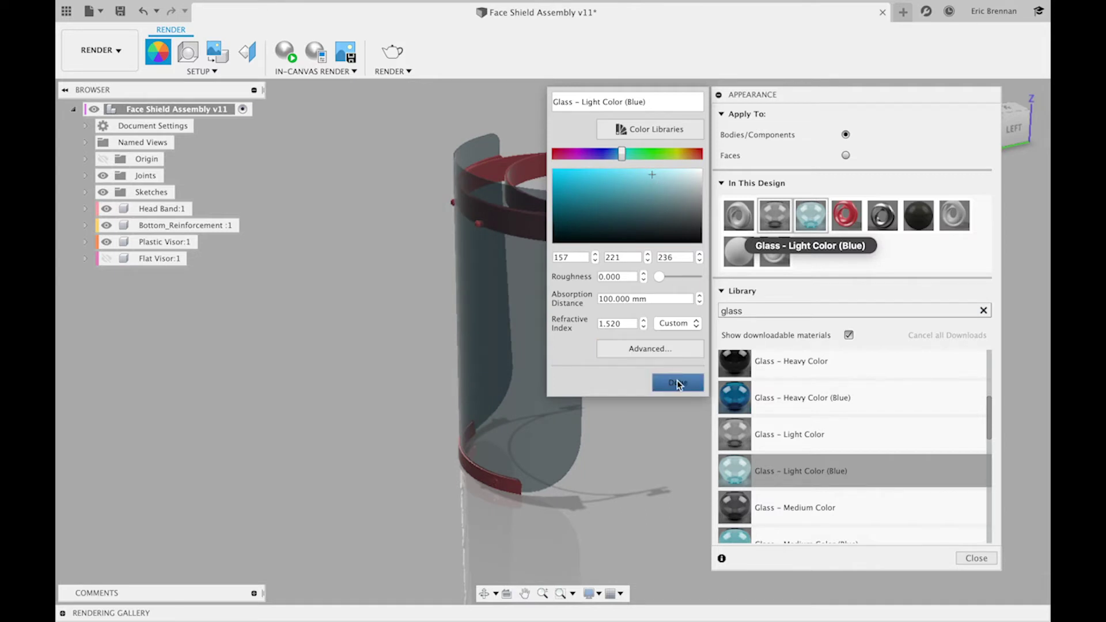
left_click(679, 384)
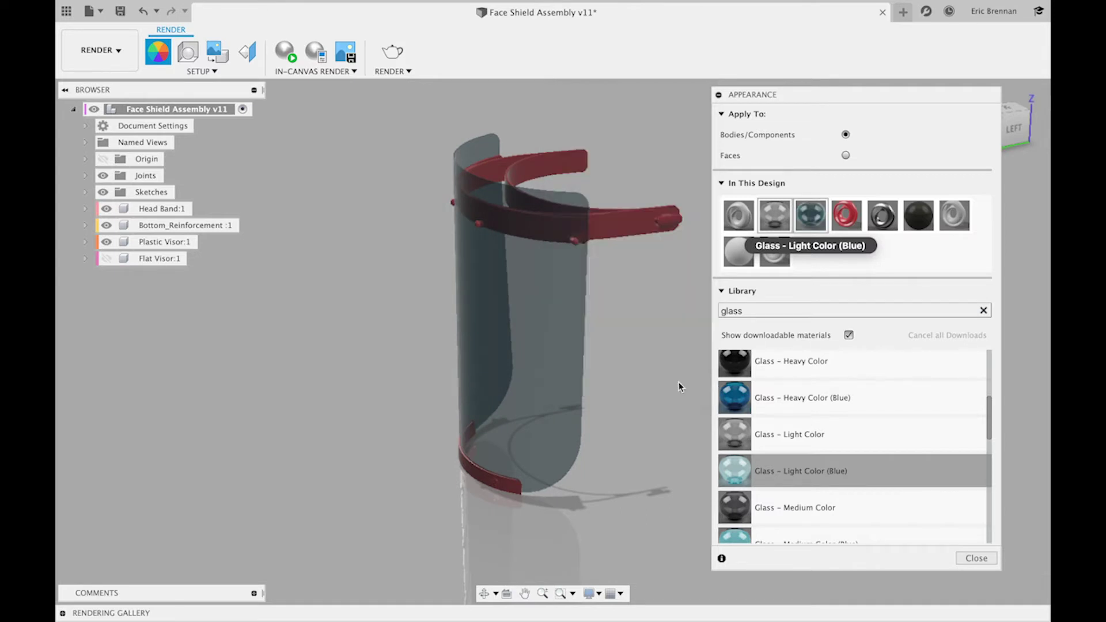
left_click(984, 310)
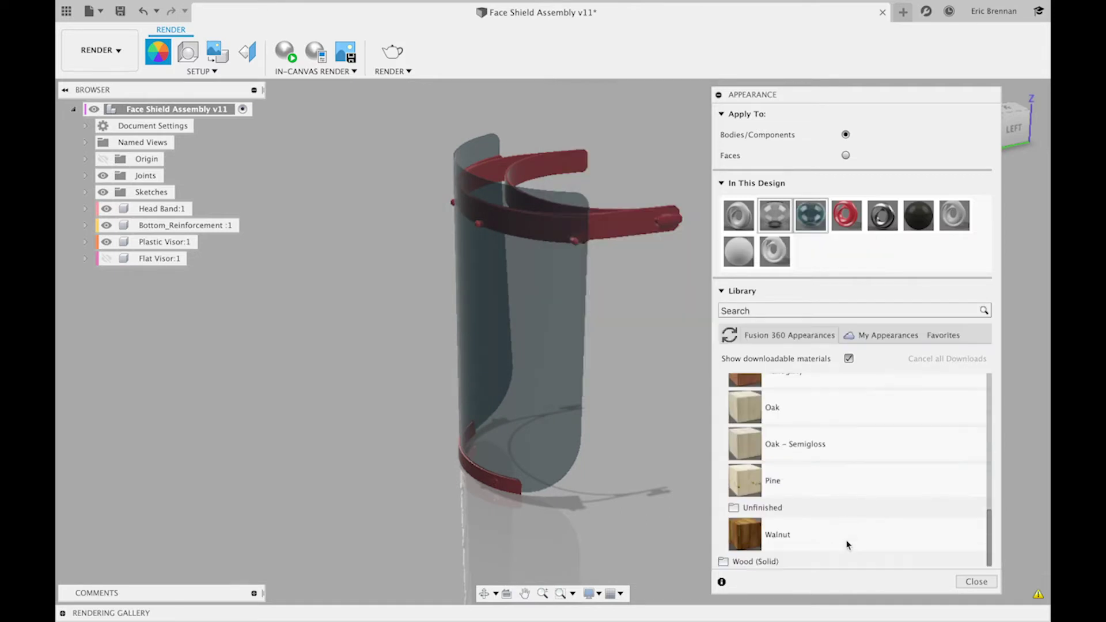
Step: Download and apply 3D Ash – Semigloss to the head band, close the library, then undo it
left_click(752, 557)
scroll(858, 524, "down", 5)
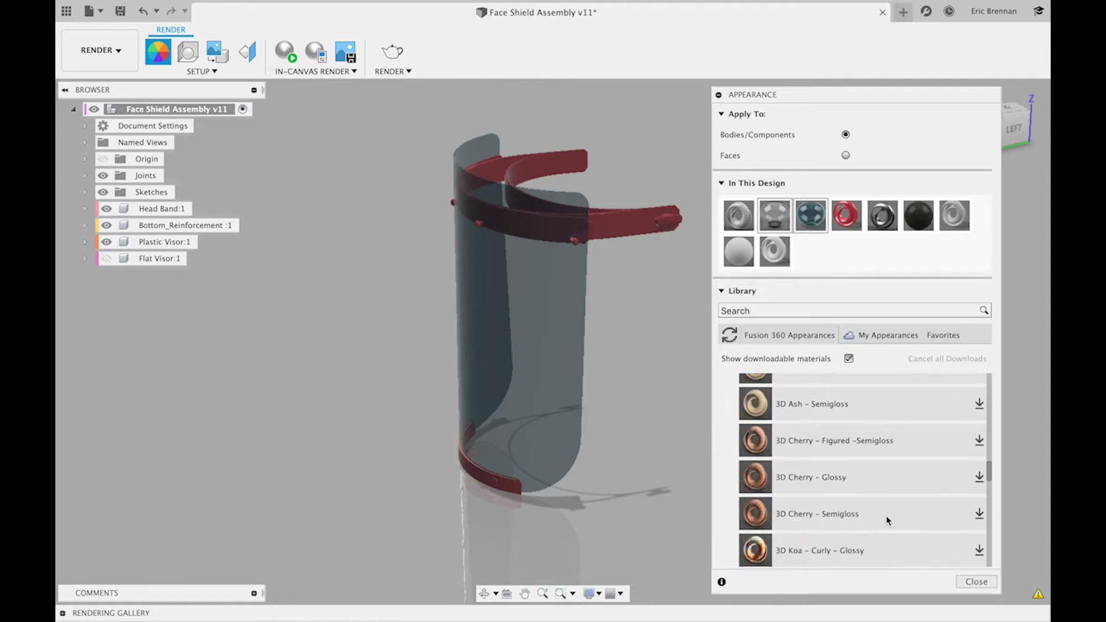
left_click(980, 406)
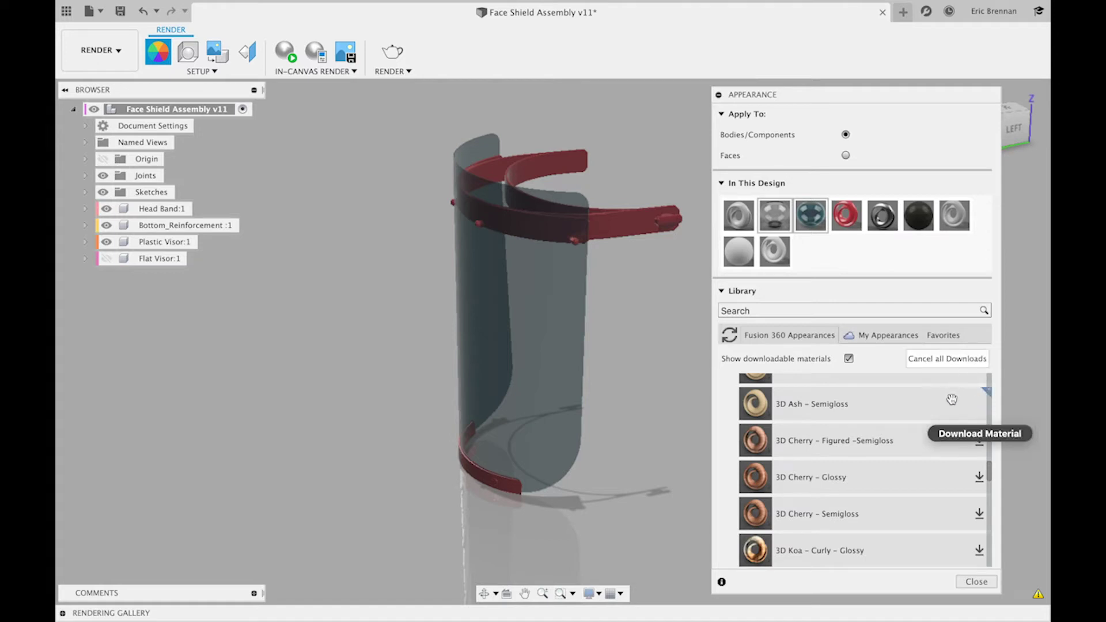
left_click_drag(853, 402, 649, 248)
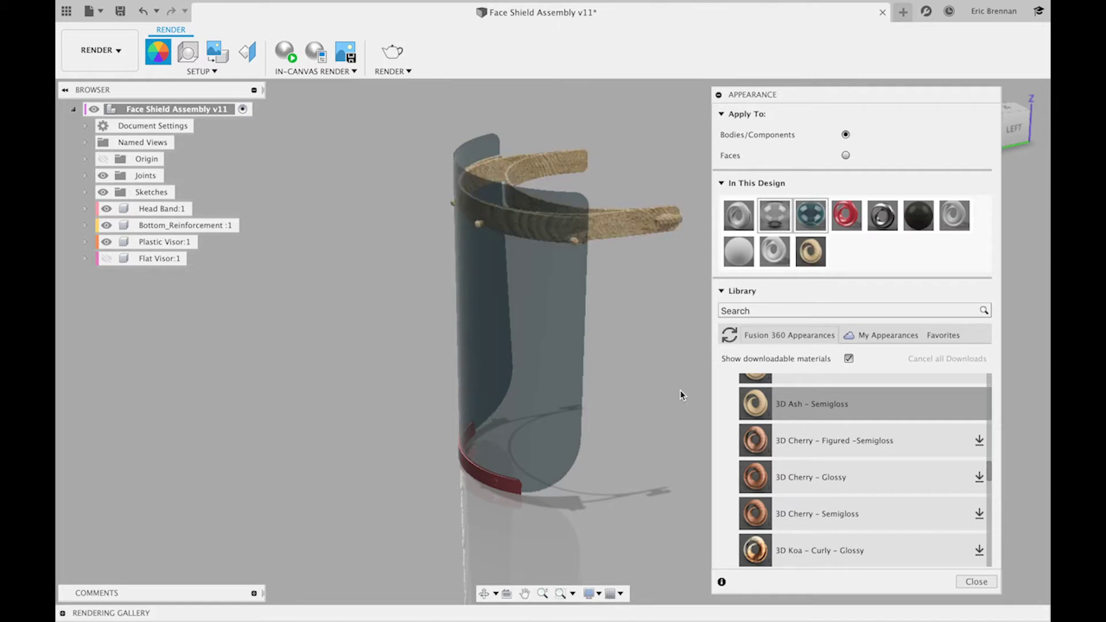
key("Escape")
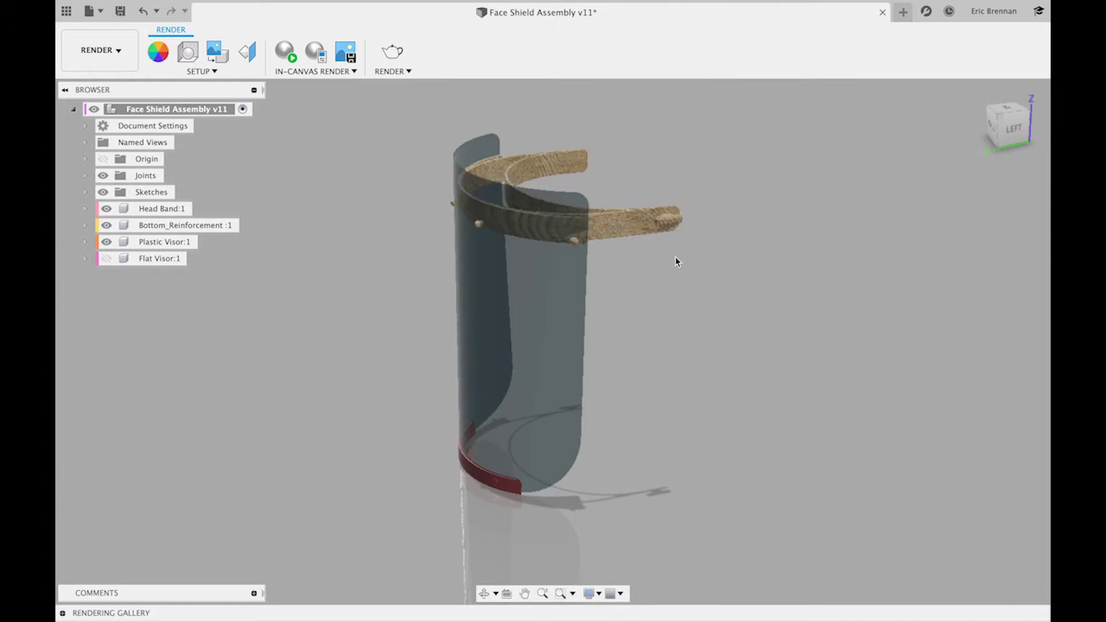
key("ctrl+z")
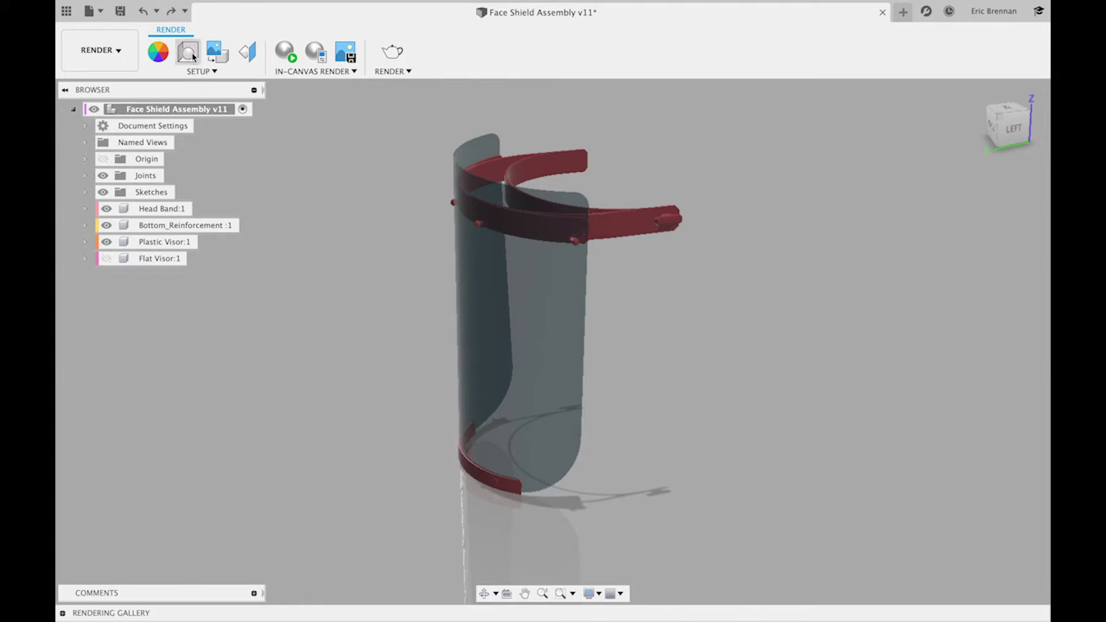
Step: In Scene Settings, rotate the environment to 30.3 deg and set ground scale to 0.884
left_click(193, 56)
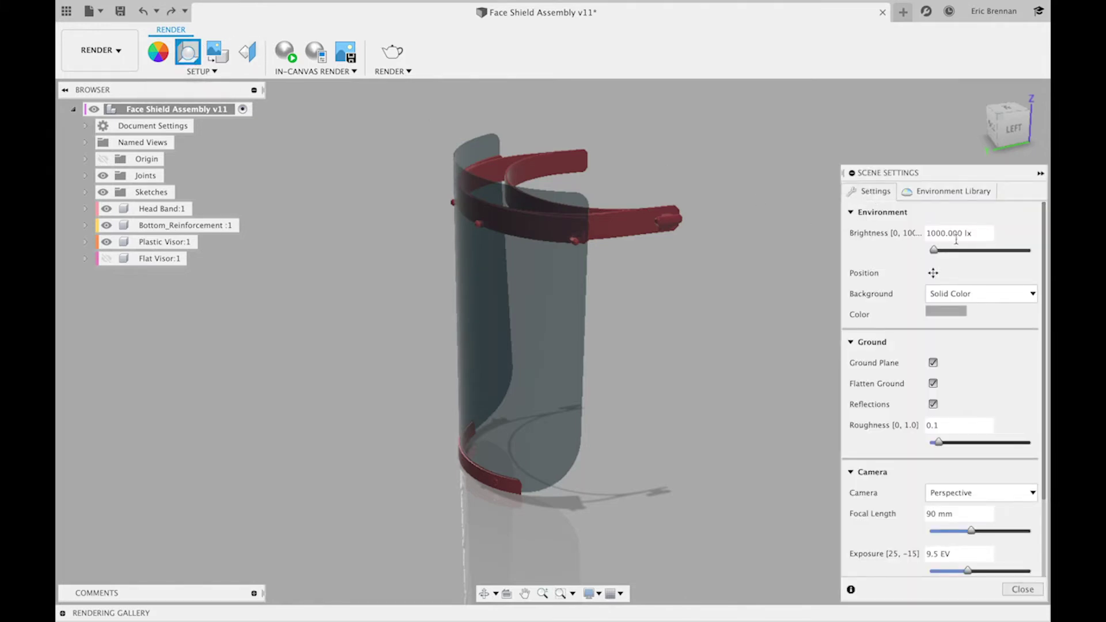
left_click(934, 274)
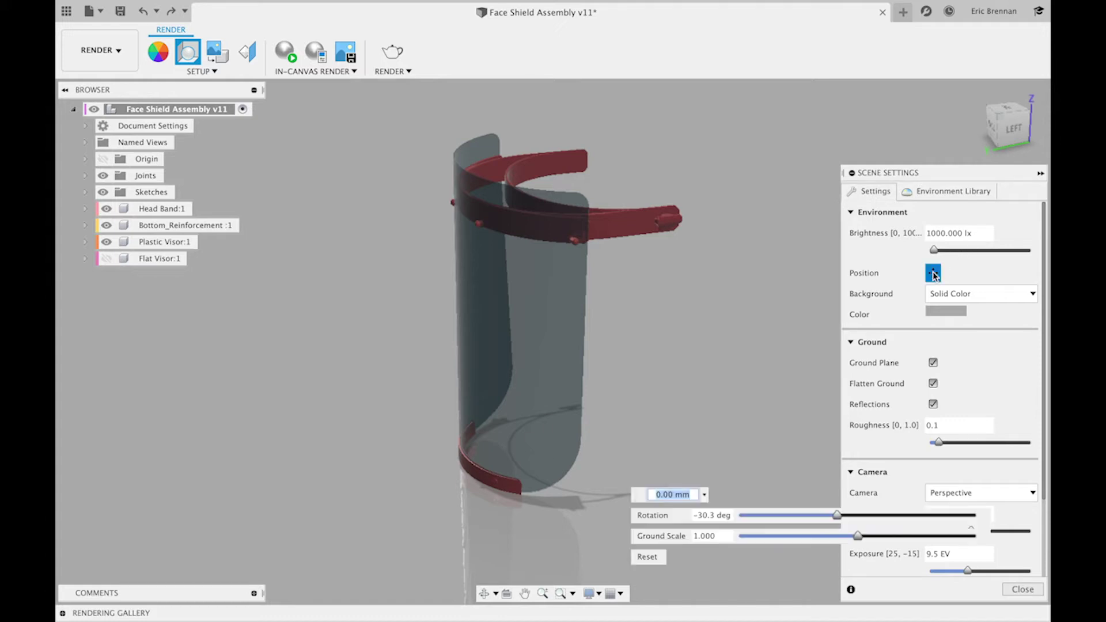
left_click_drag(858, 515, 844, 536)
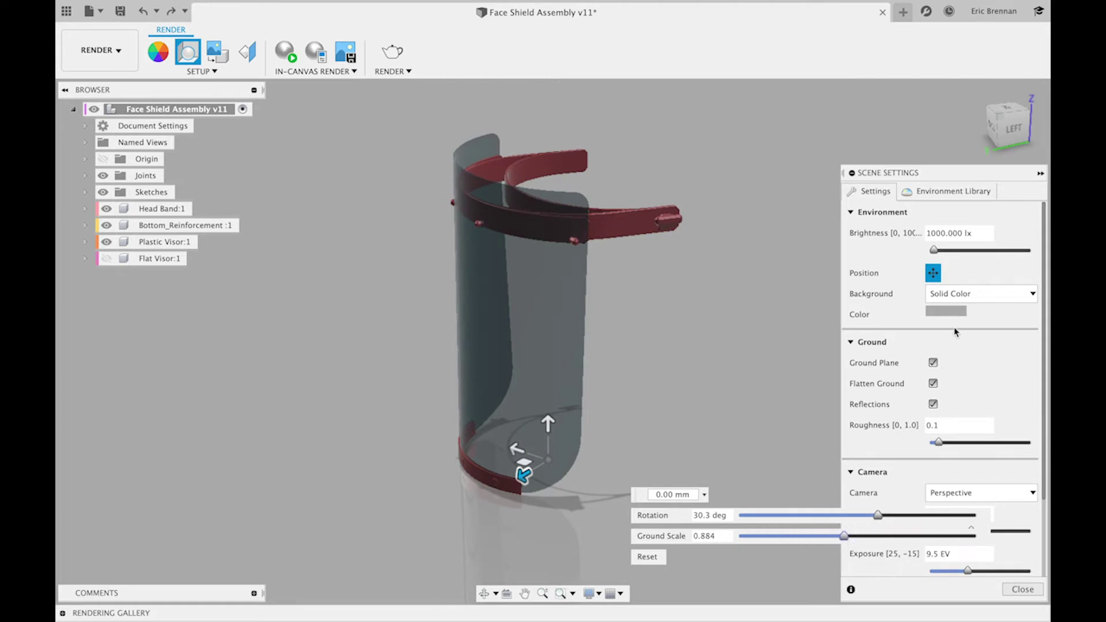
Step: Stop repositioning, try the Environment background, then revert to Solid Color
left_click(934, 274)
left_click(968, 294)
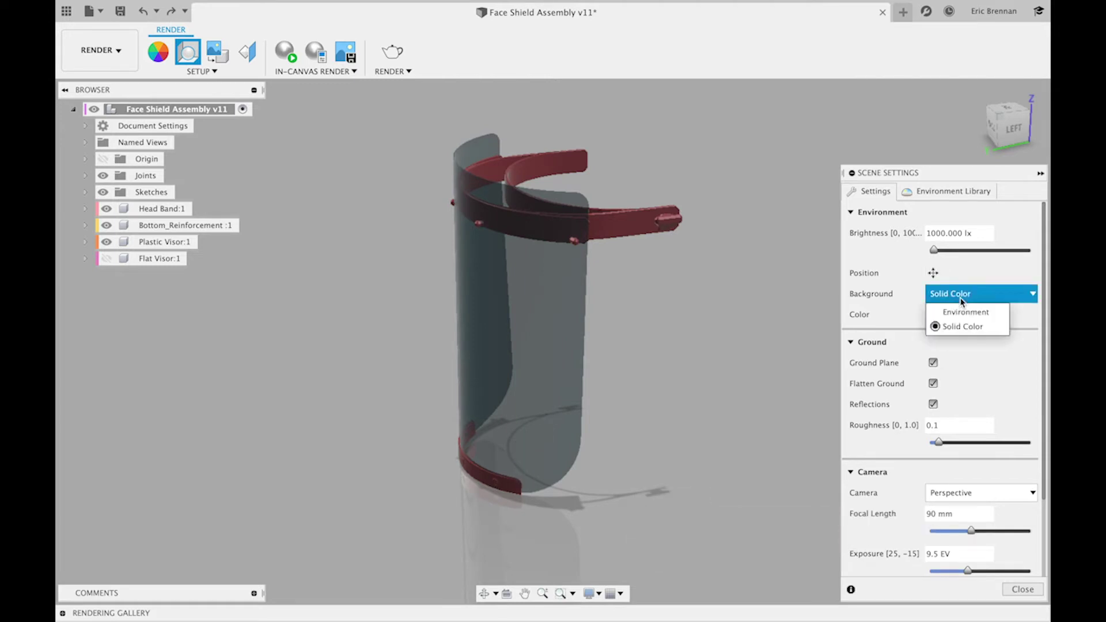
left_click(960, 313)
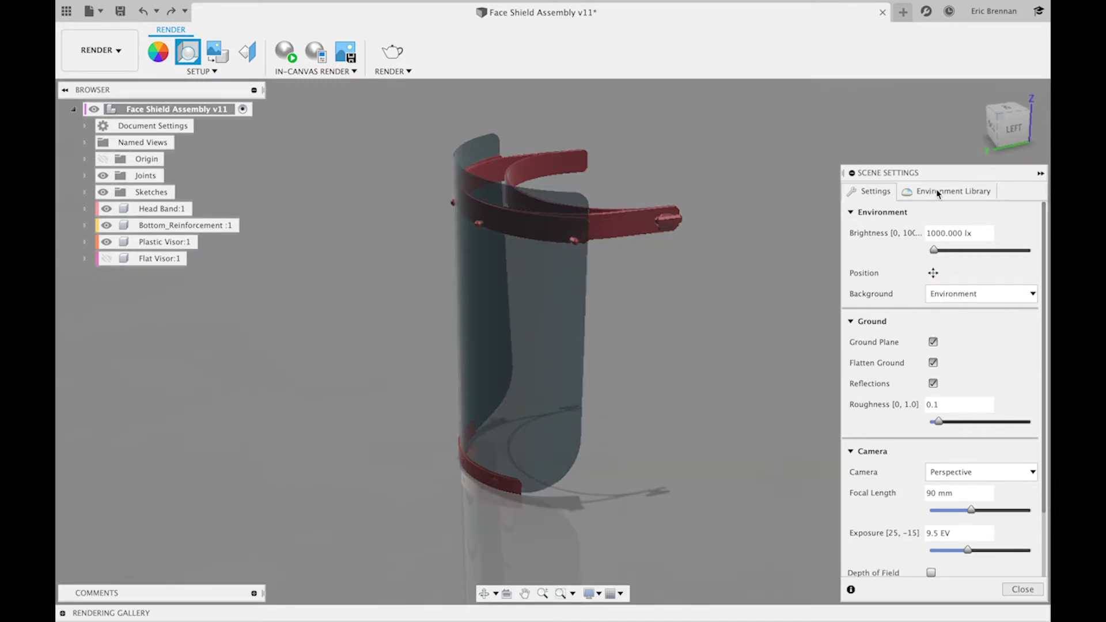
left_click(959, 294)
left_click(954, 322)
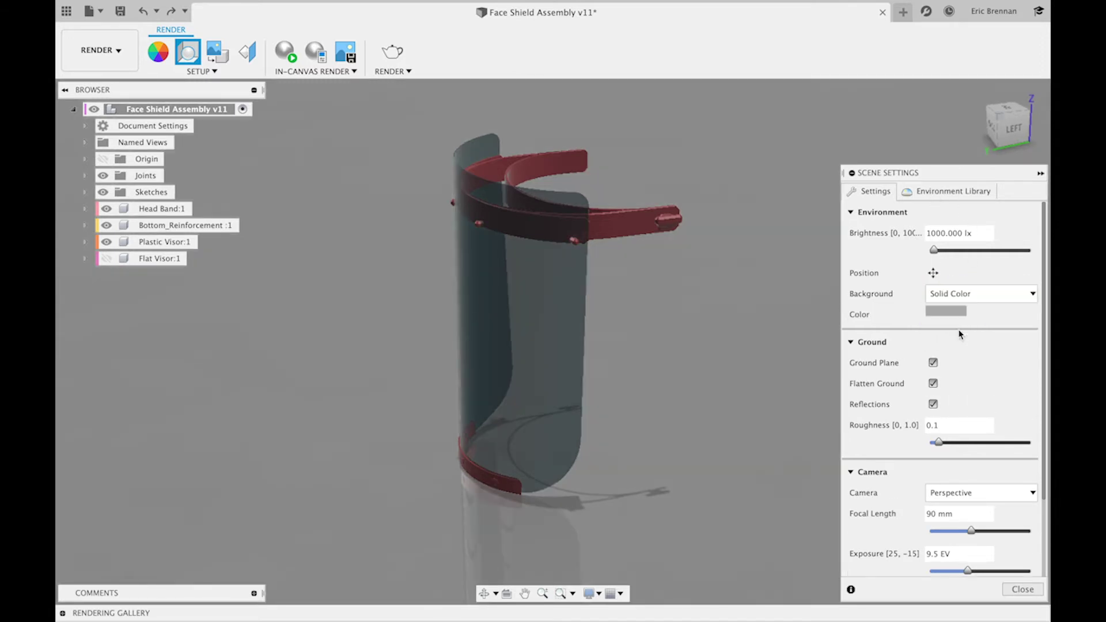
Step: Set the solid background colour to dark grey, then close and reopen Scene Settings
left_click(941, 315)
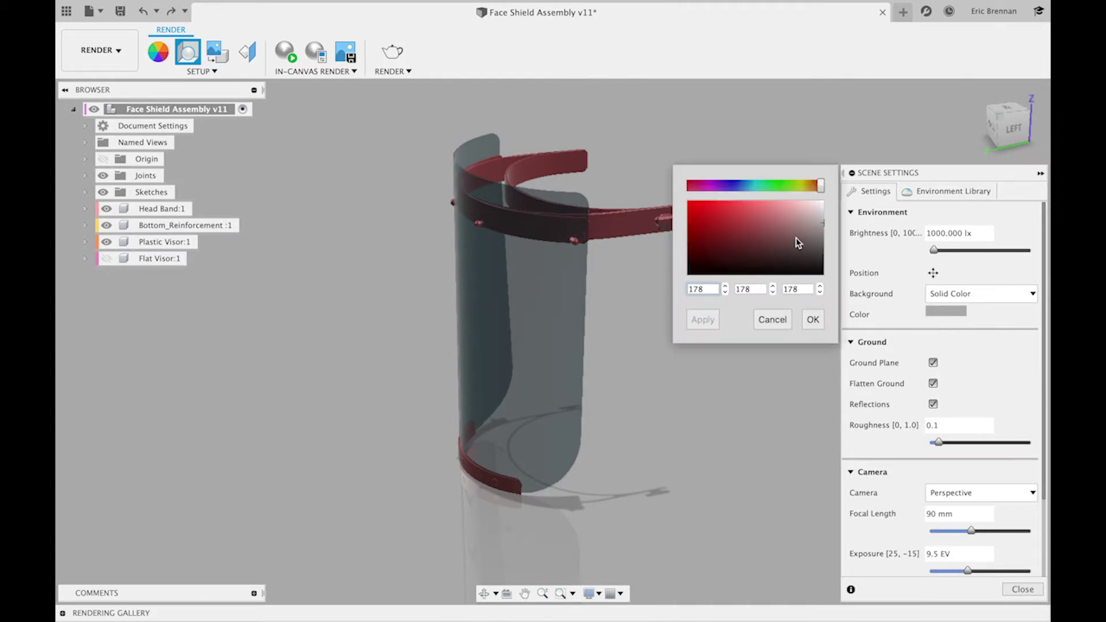
left_click(821, 250)
left_click(813, 320)
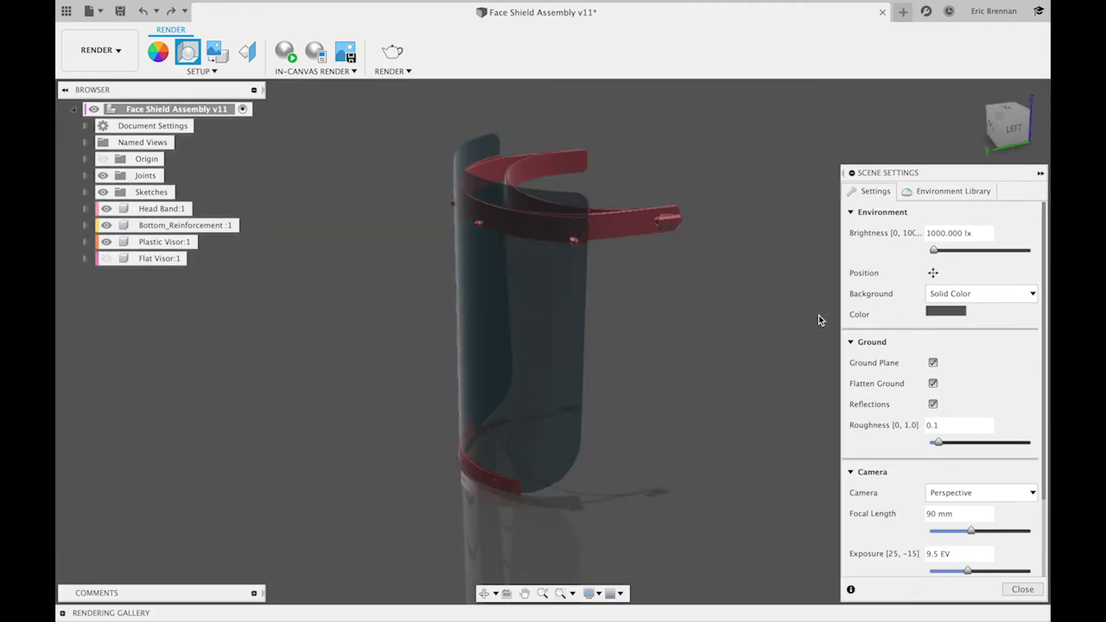
key("Escape")
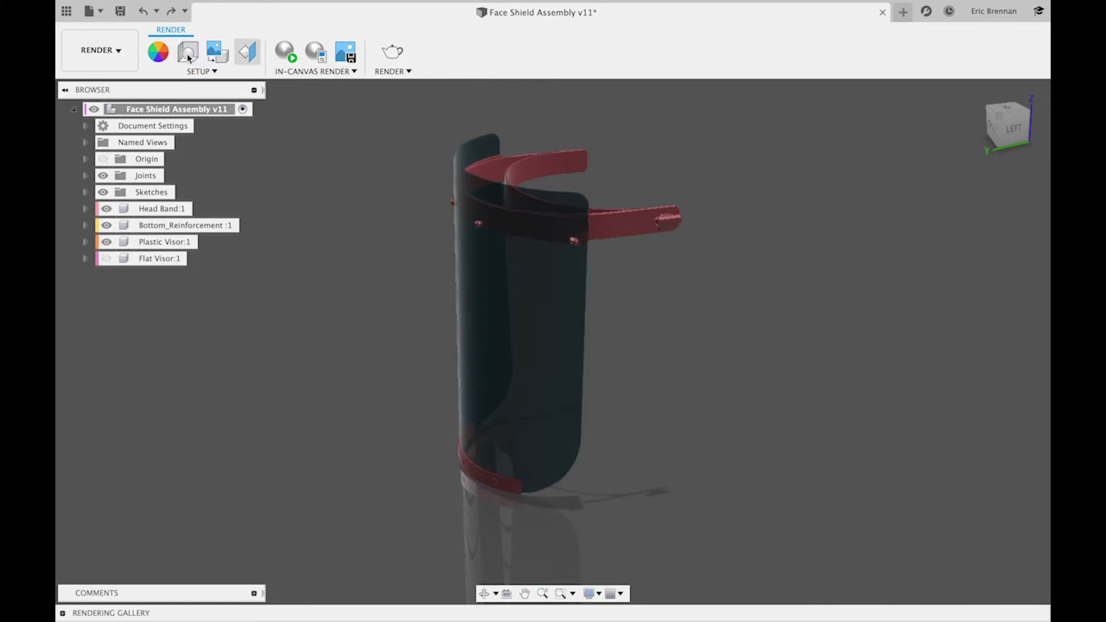
key("e")
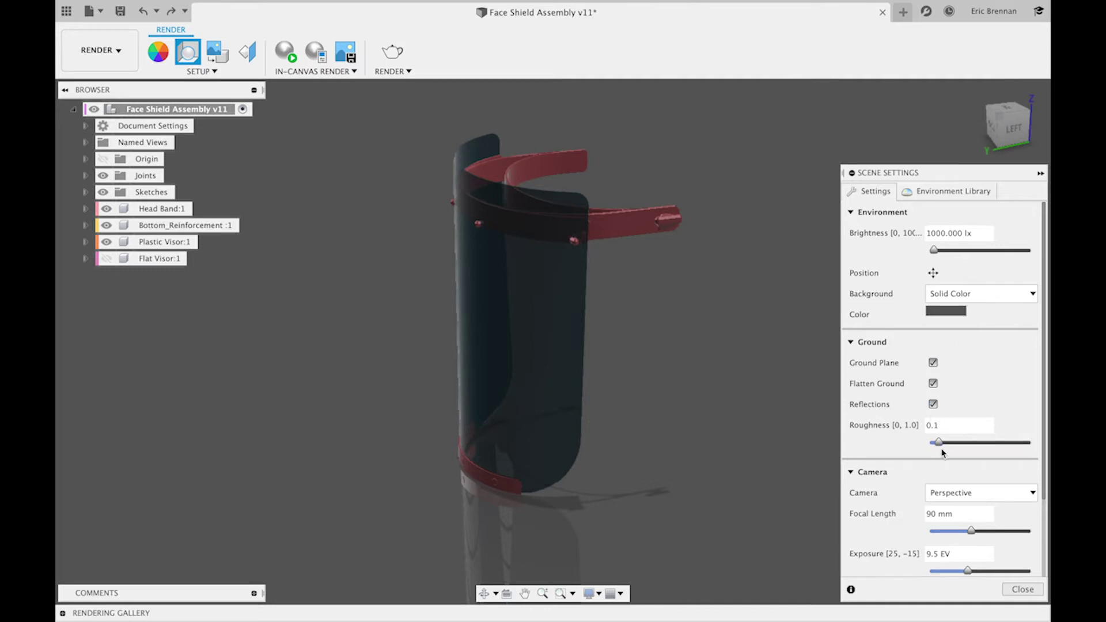
Step: Set ground roughness to 0.8 and keep the perspective camera at a 90 mm focal length
left_click_drag(942, 450, 1011, 444)
scroll(961, 507, "down", 3)
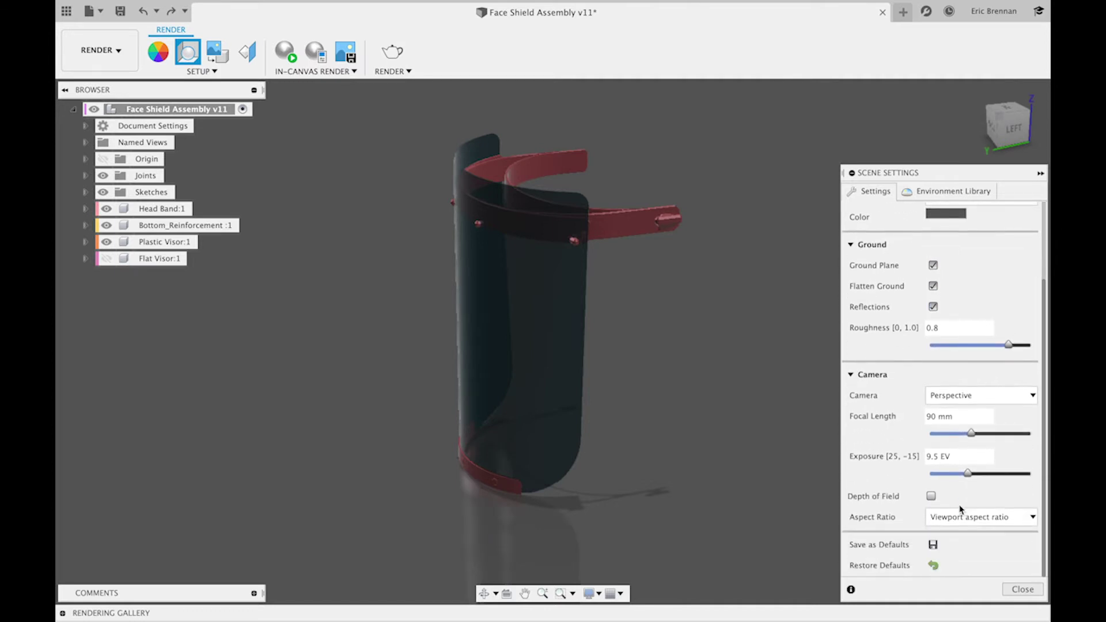
left_click(936, 396)
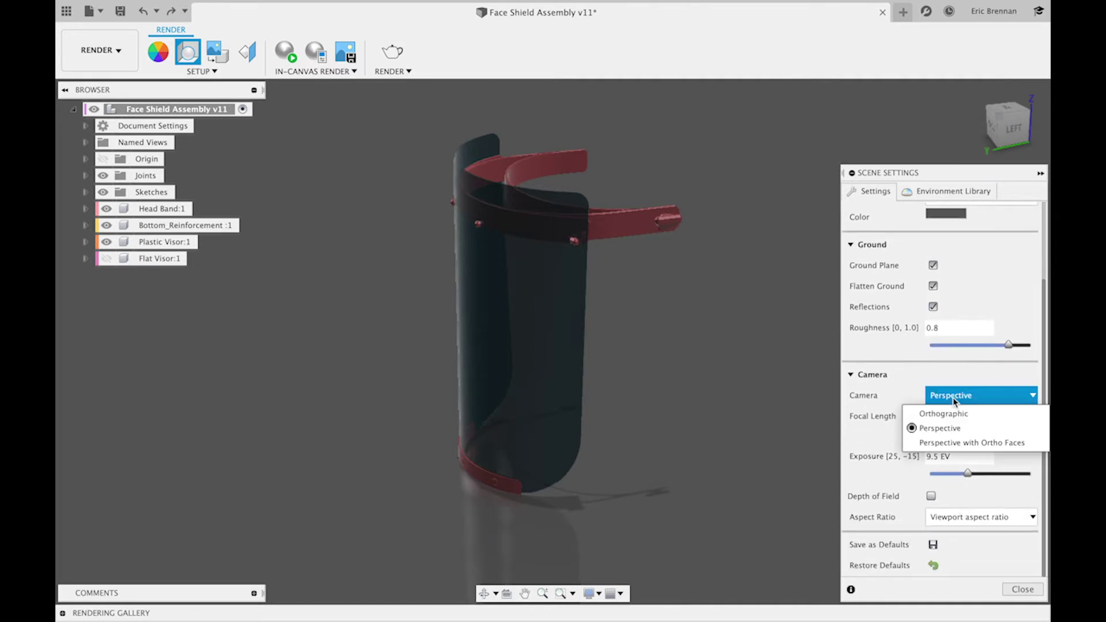
left_click(929, 429)
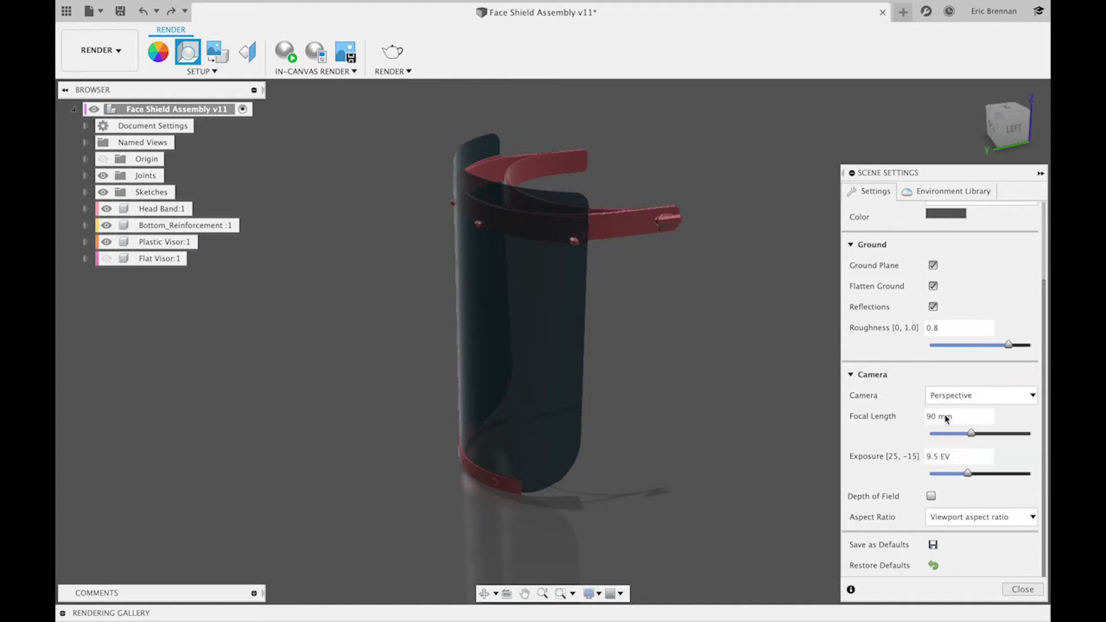
mouse_move(969, 433)
left_mouse_down()
mouse_move(933, 435)
mouse_move(1004, 440)
mouse_move(973, 437)
left_mouse_up()
double_click(937, 416)
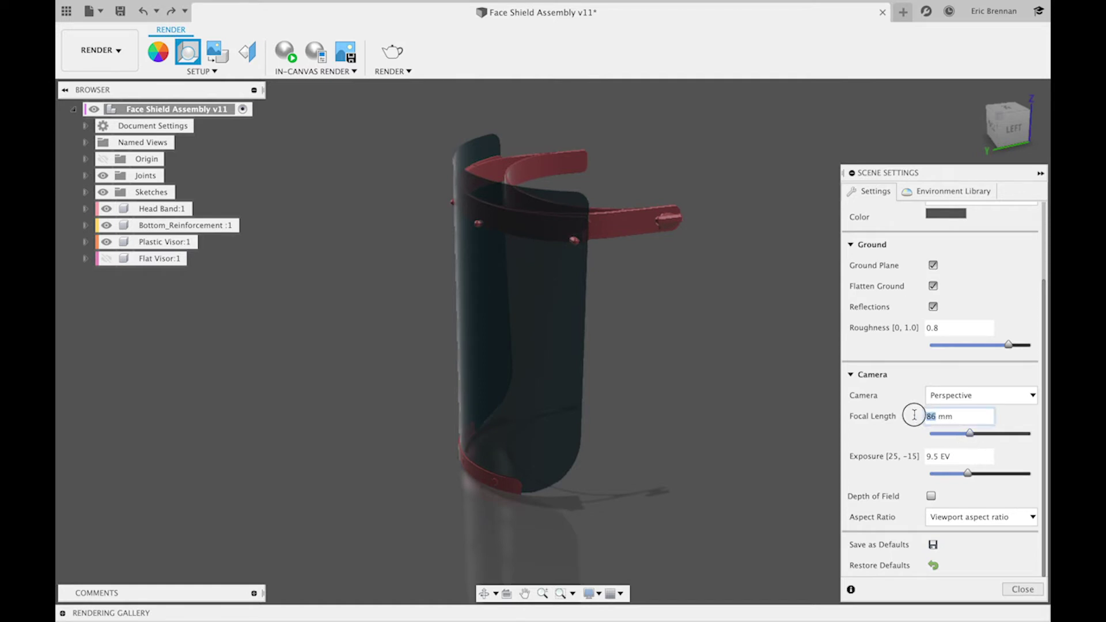
type("90")
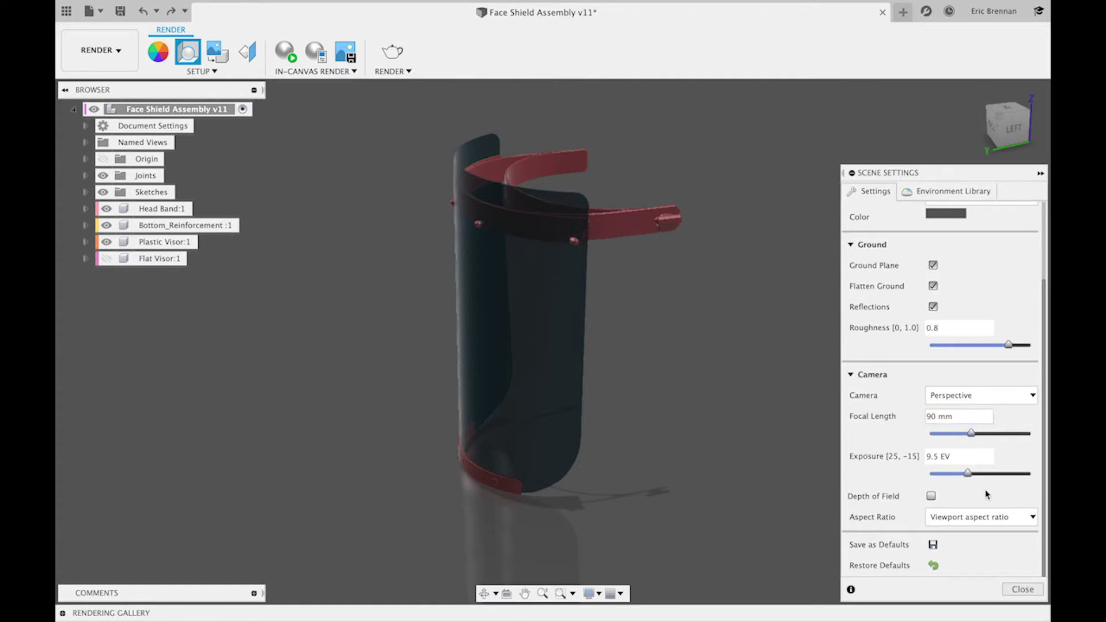
Step: Briefly enable then disable depth of field, and bring up the Environment Library
left_click(932, 496)
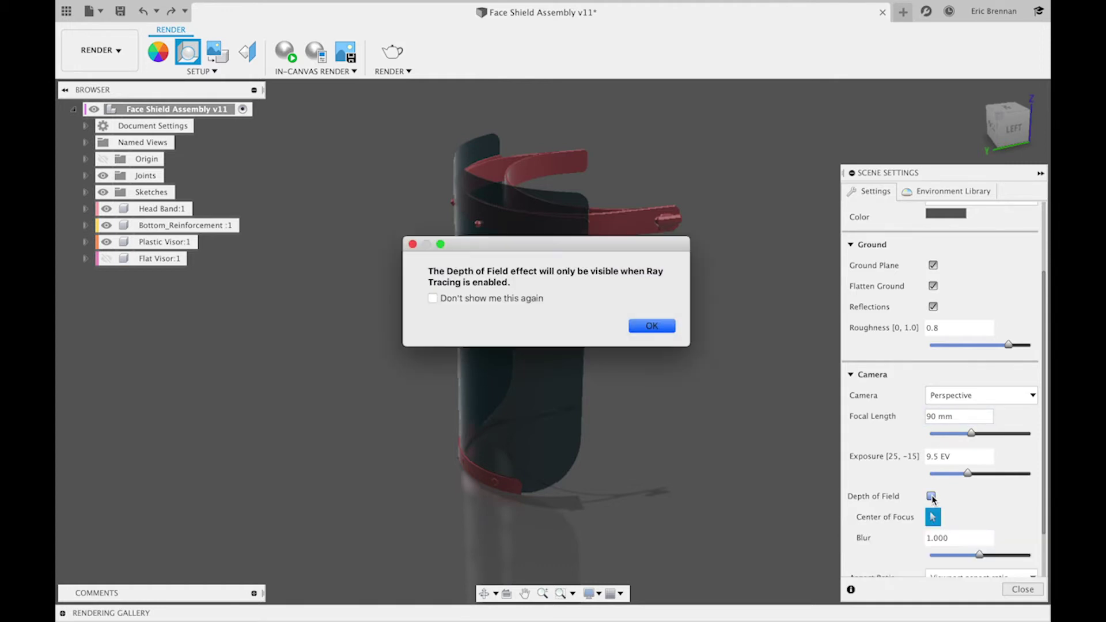
left_click(660, 327)
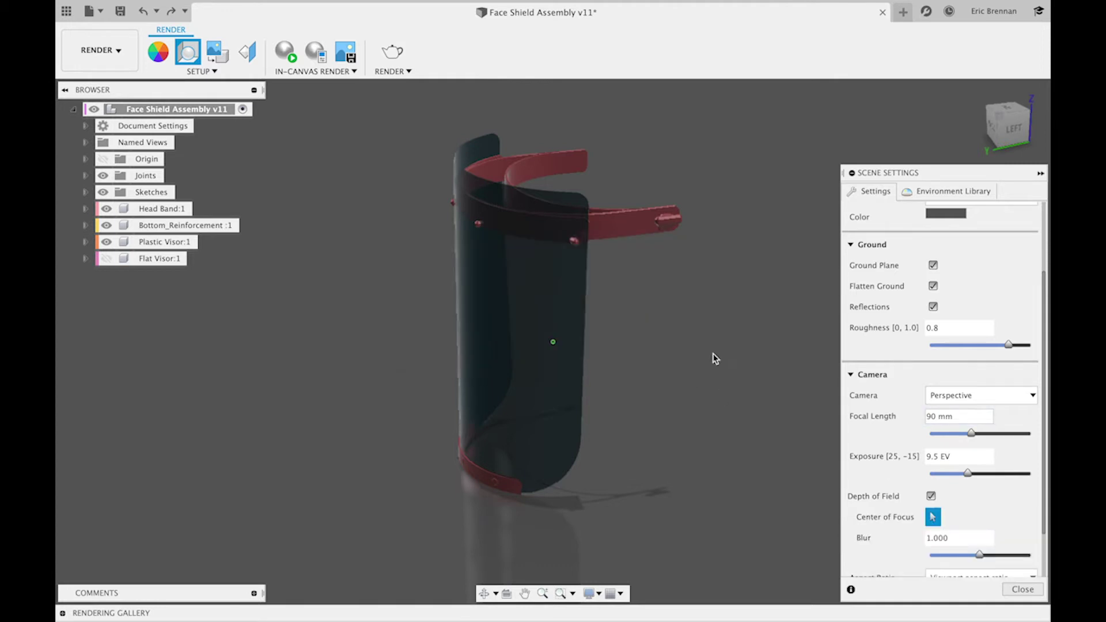
left_click(931, 497)
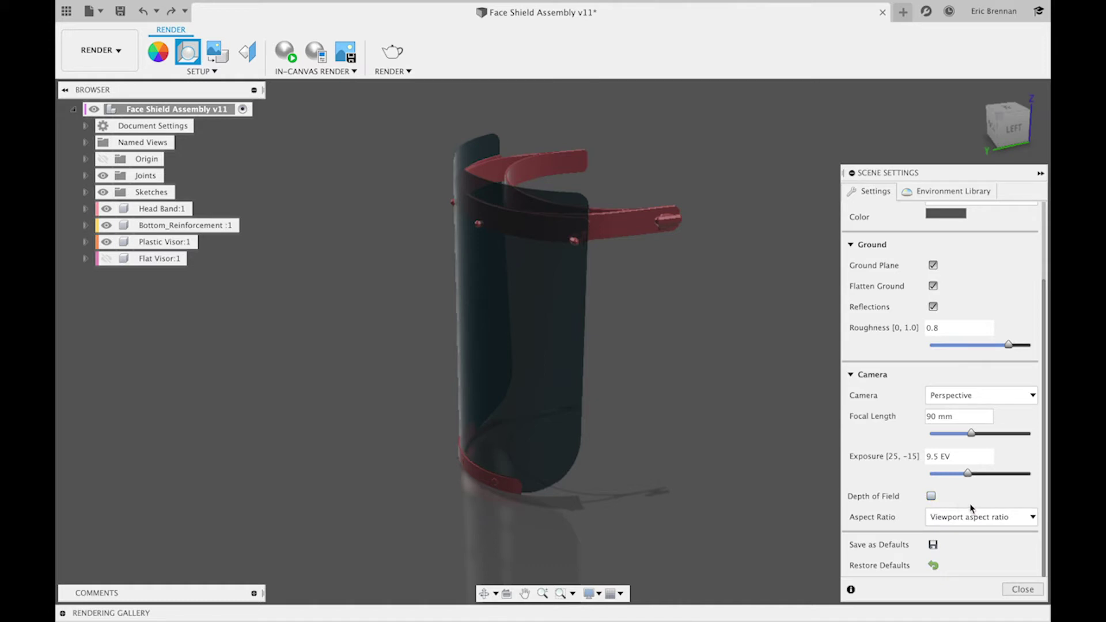
left_click(951, 191)
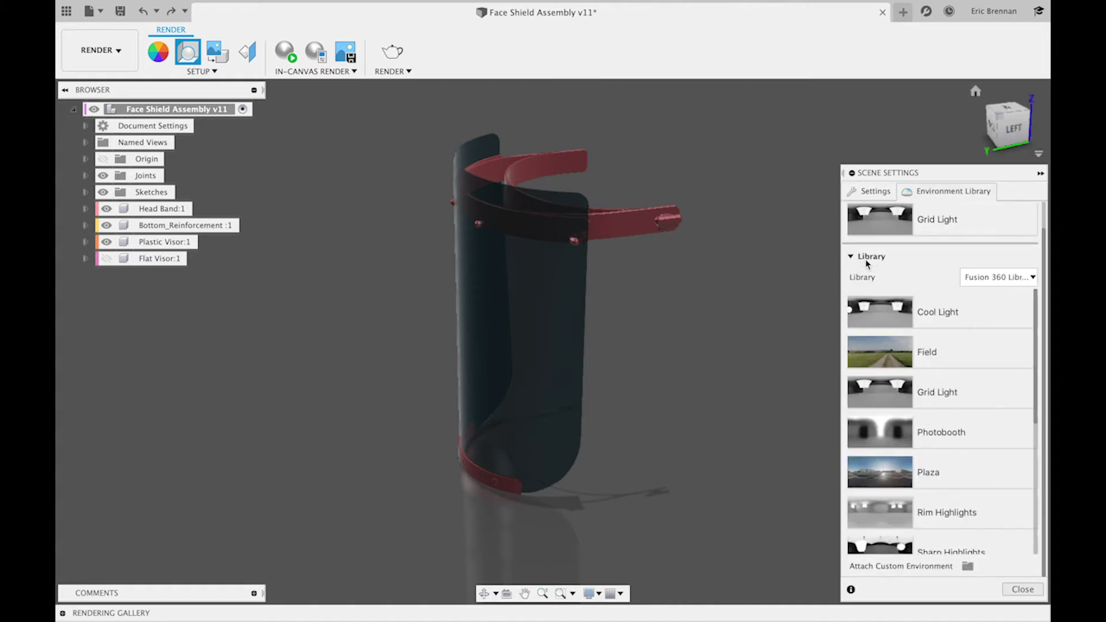
Step: Replace the Grid Light environment with Rim Highlights by dragging it onto the canvas
scroll(925, 393, "down", 5)
scroll(922, 395, "up", 2)
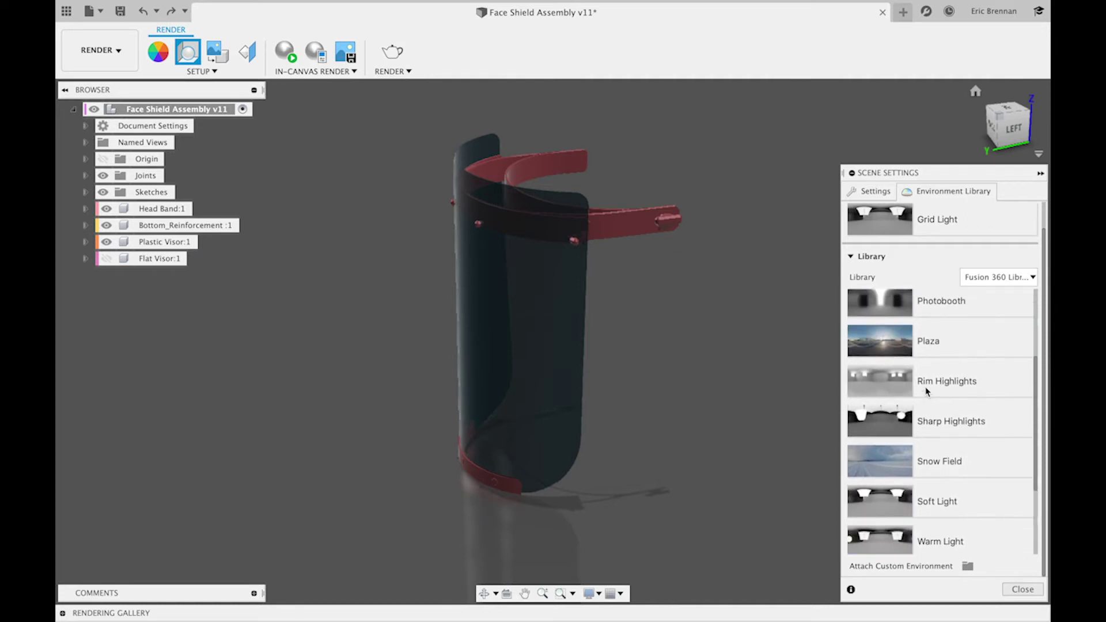
scroll(934, 458, "down", 3)
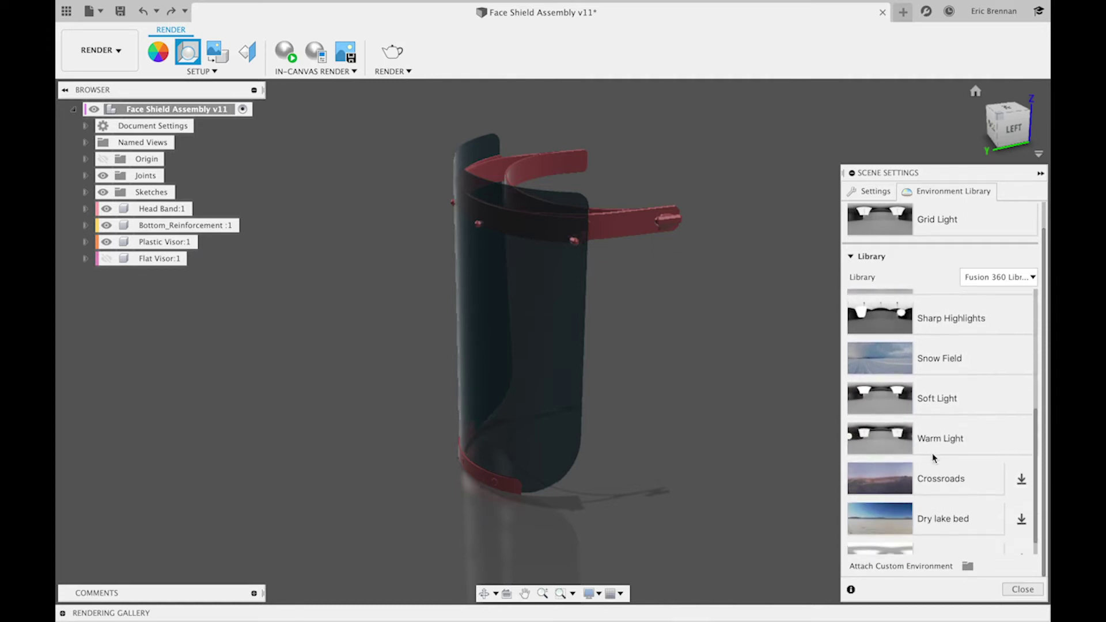
scroll(934, 458, "up", 4)
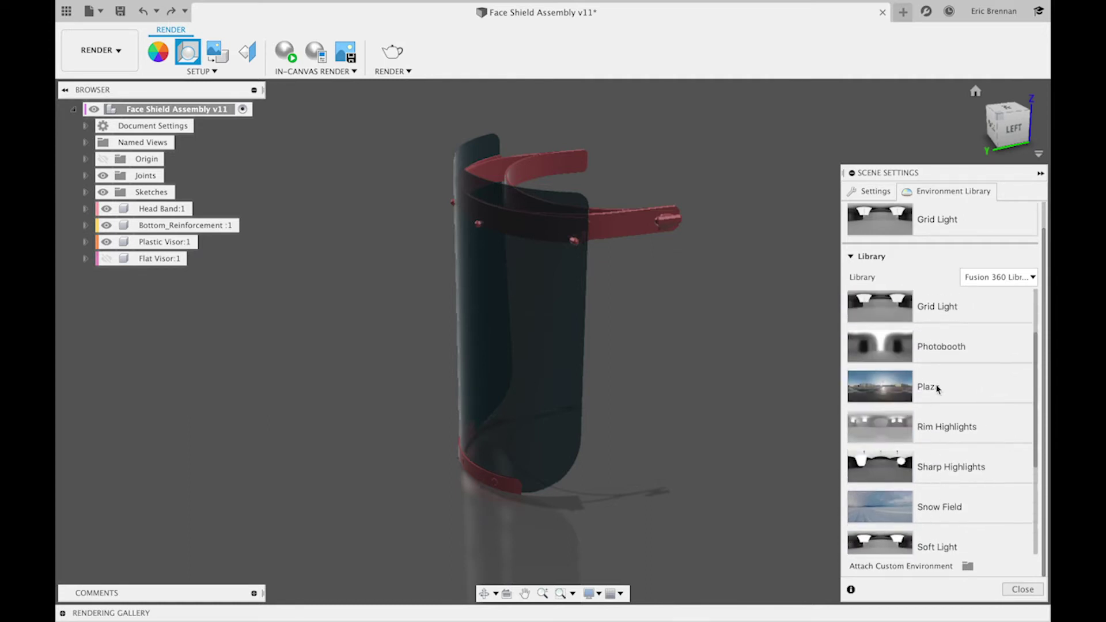
scroll(937, 386, "up", 1)
left_click(894, 458)
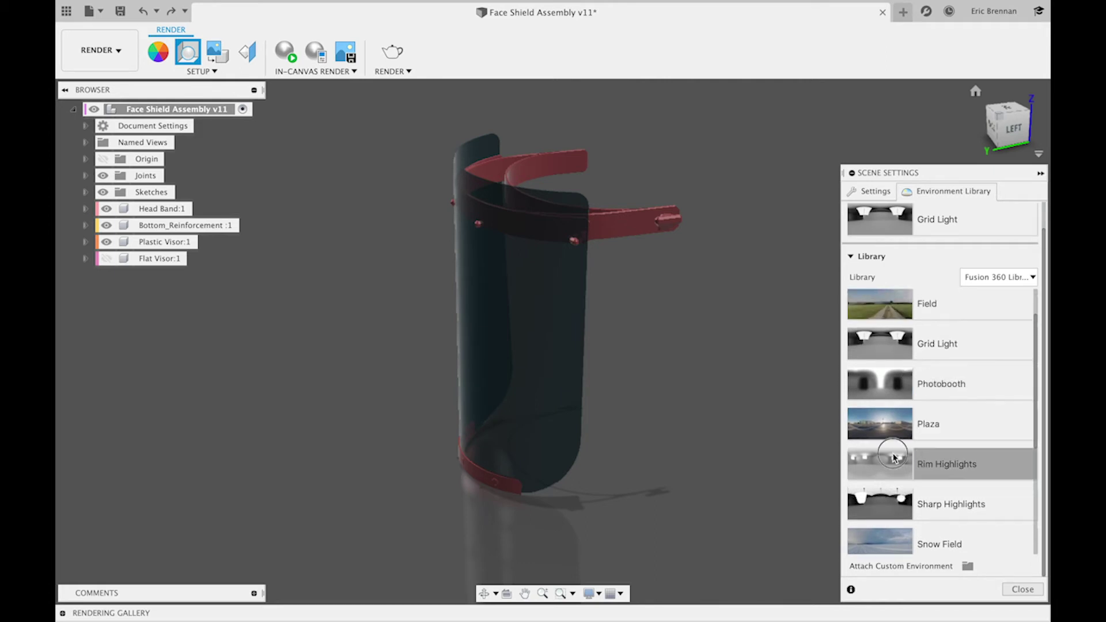
left_click_drag(894, 458, 717, 377)
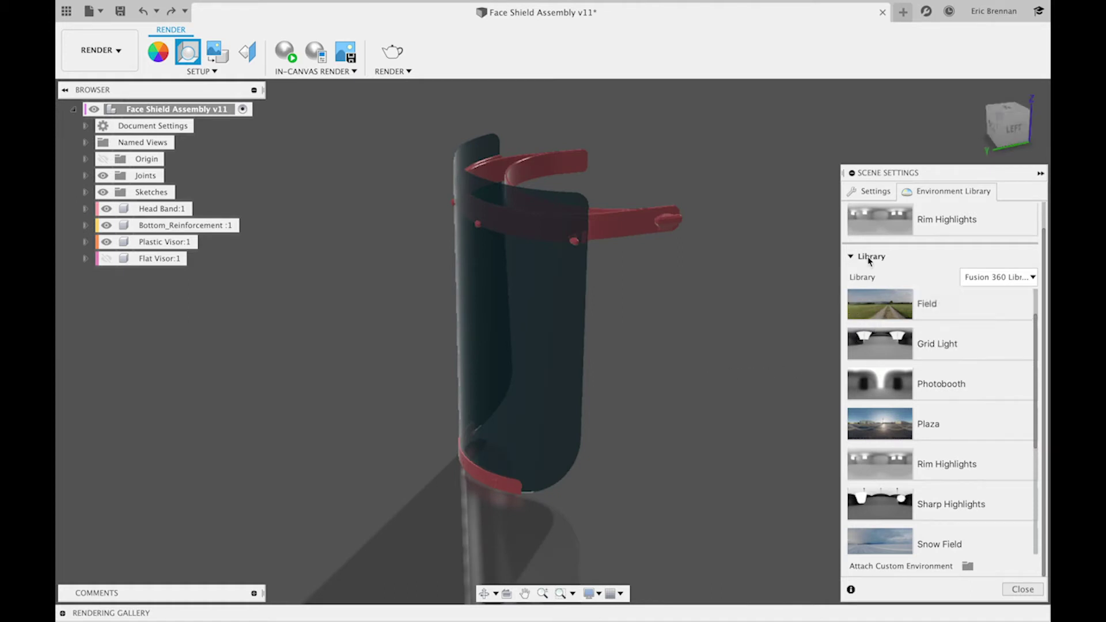
Step: Rotate the environment to shift the shadows, then apply the Snow Field lighting environment
left_click(873, 192)
left_click(933, 245)
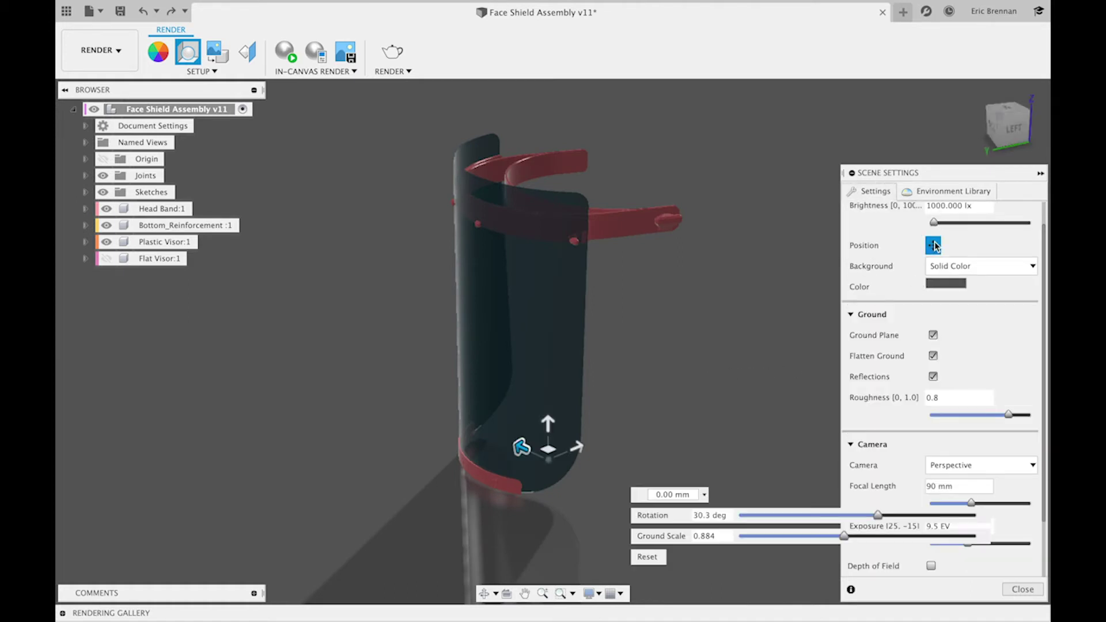
left_click_drag(879, 517, 804, 515)
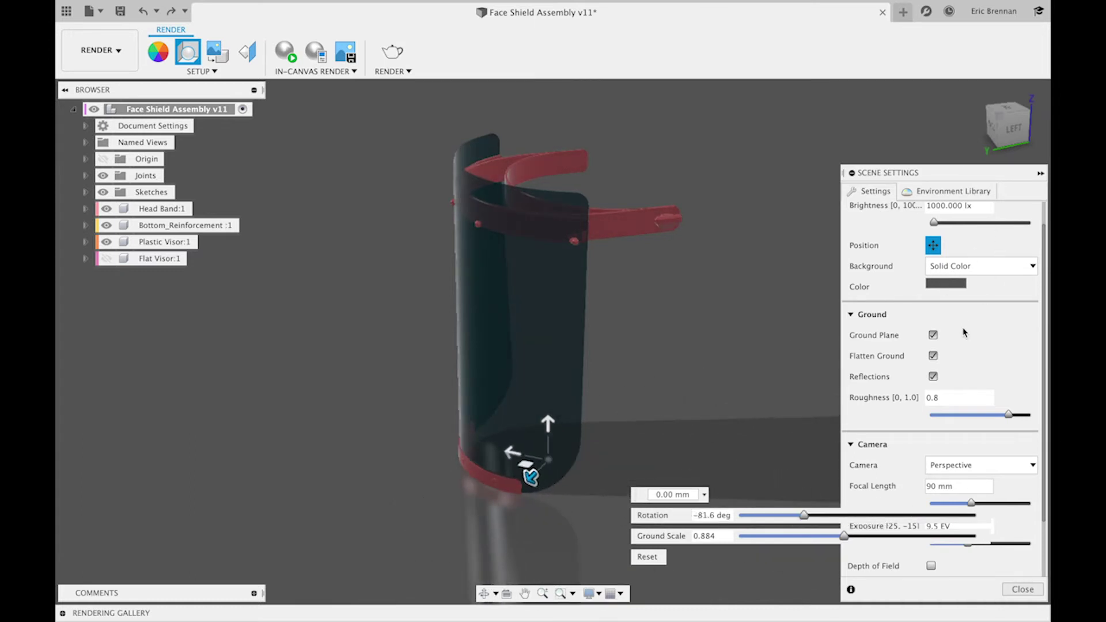
left_click(933, 246)
left_click(938, 192)
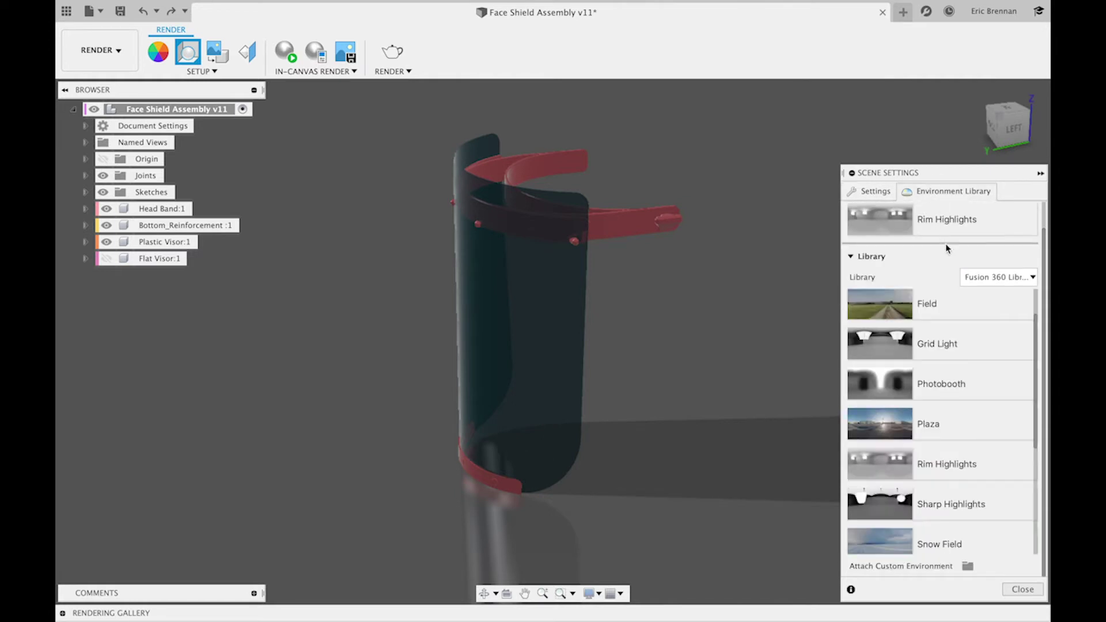
left_click(895, 543)
left_click_drag(896, 543, 727, 317)
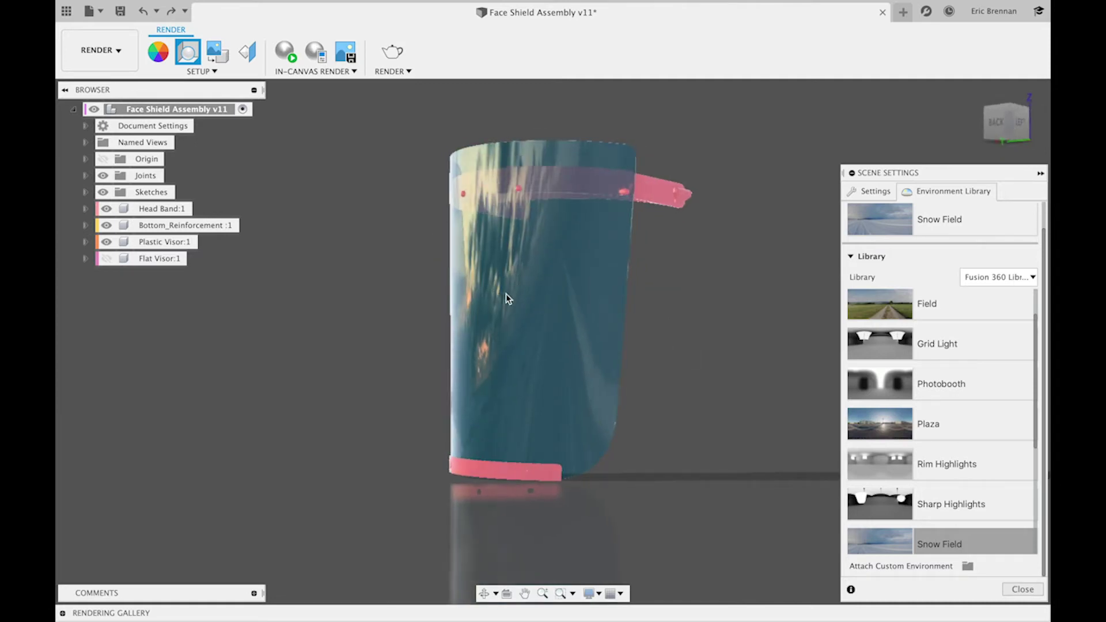
Step: Preview the Snow Field environment as background from a three-quarter view, then revert to Solid Color
left_click(871, 190)
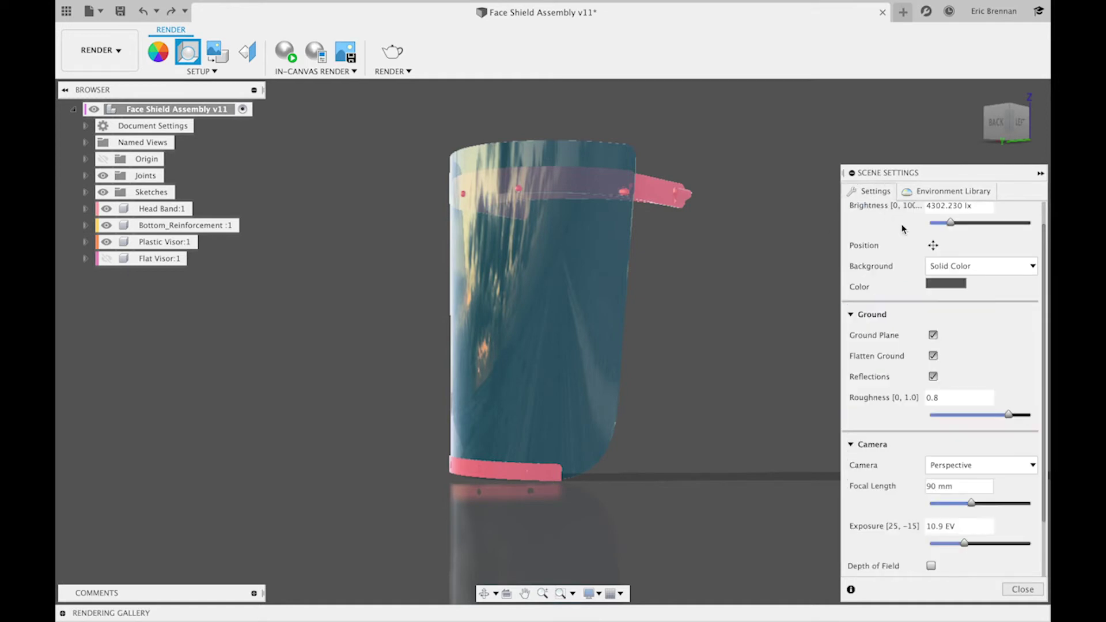
left_click(946, 265)
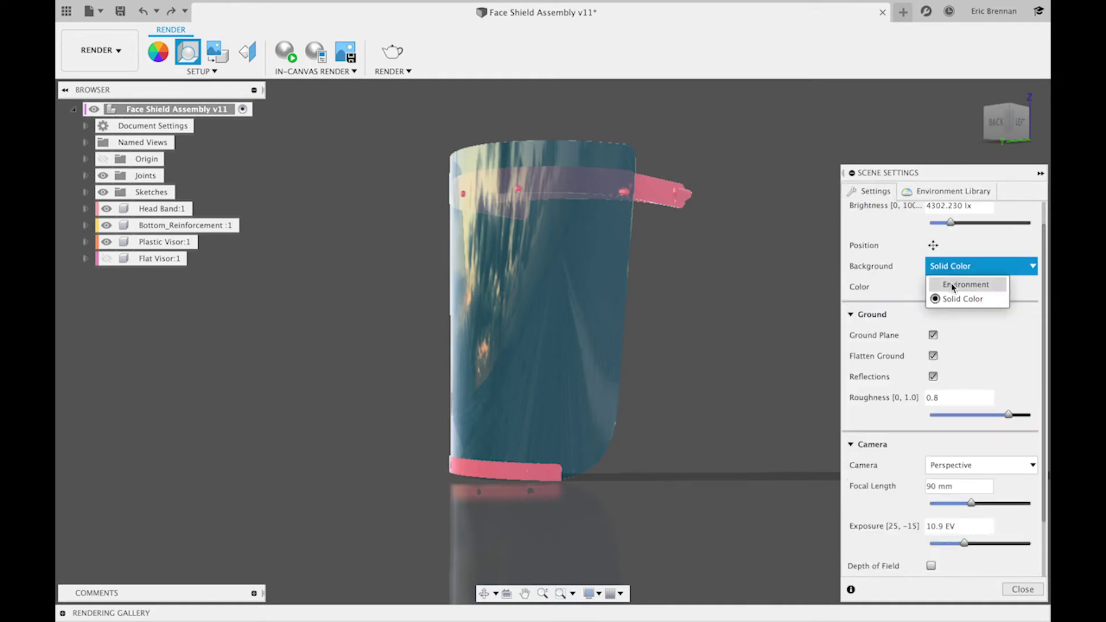
left_click(952, 285)
key("F6")
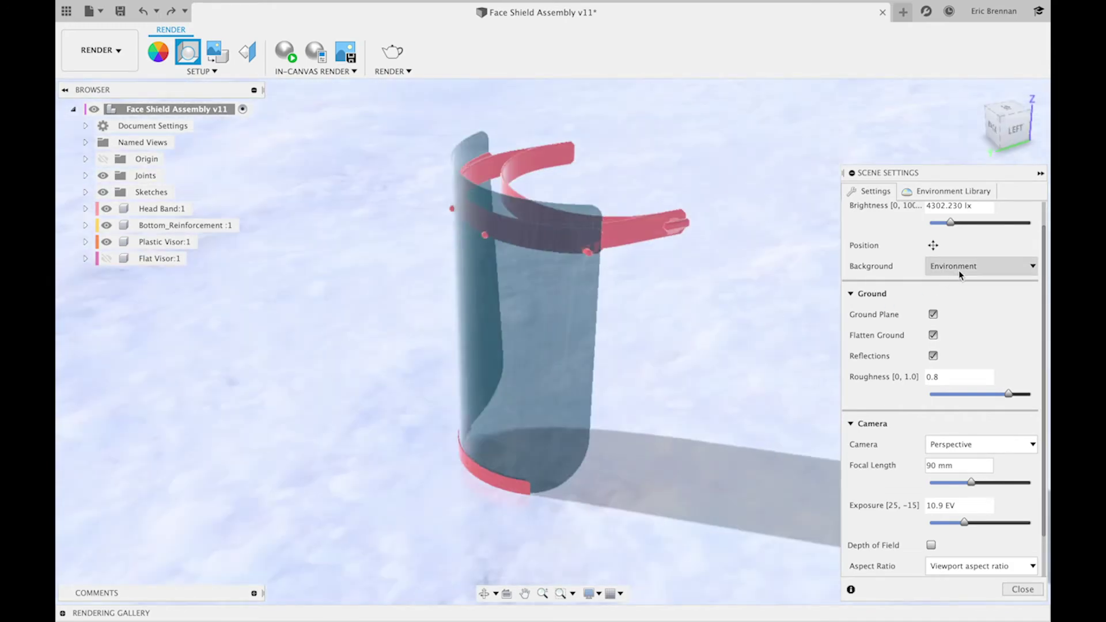
left_click(959, 271)
left_click(961, 296)
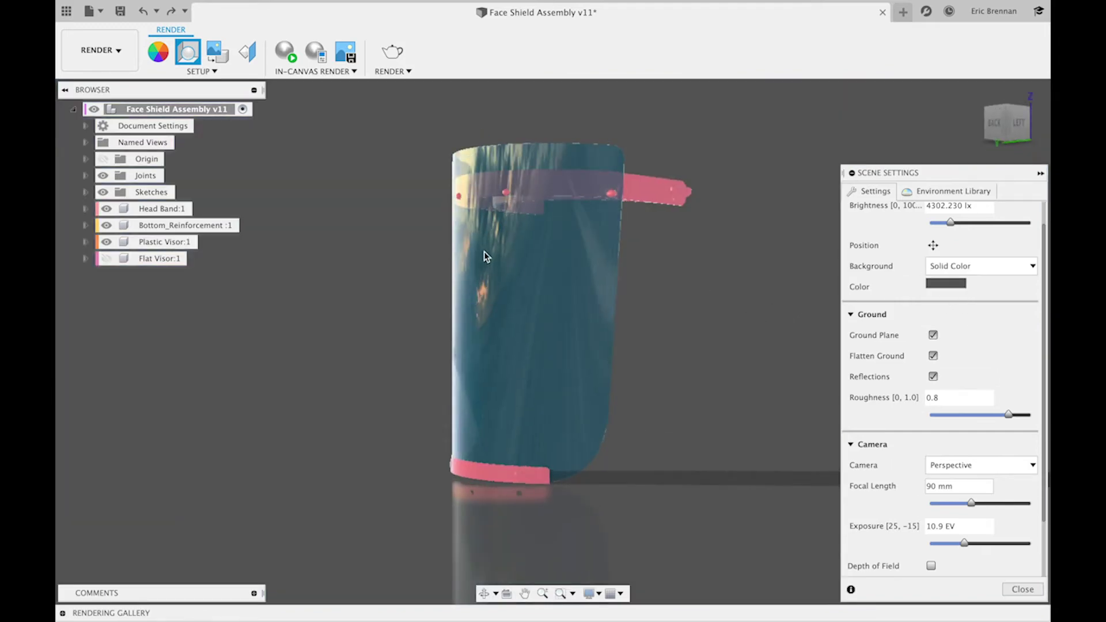
Step: Reapply Rim Highlights lighting from the Environment Library and close Scene Settings
left_click(954, 192)
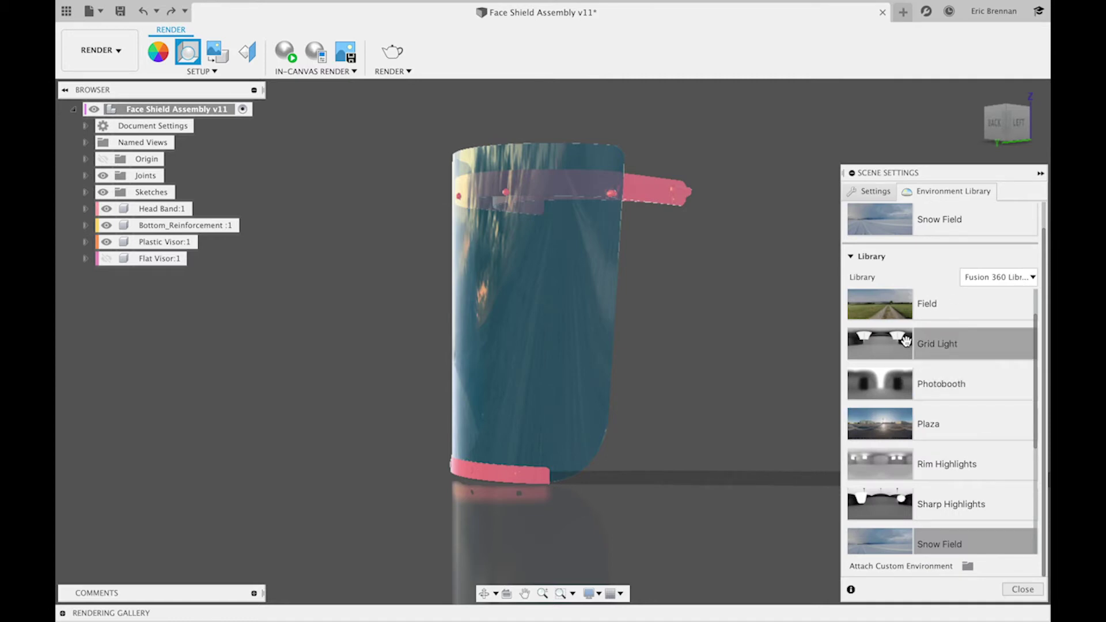
left_click_drag(878, 464, 778, 419)
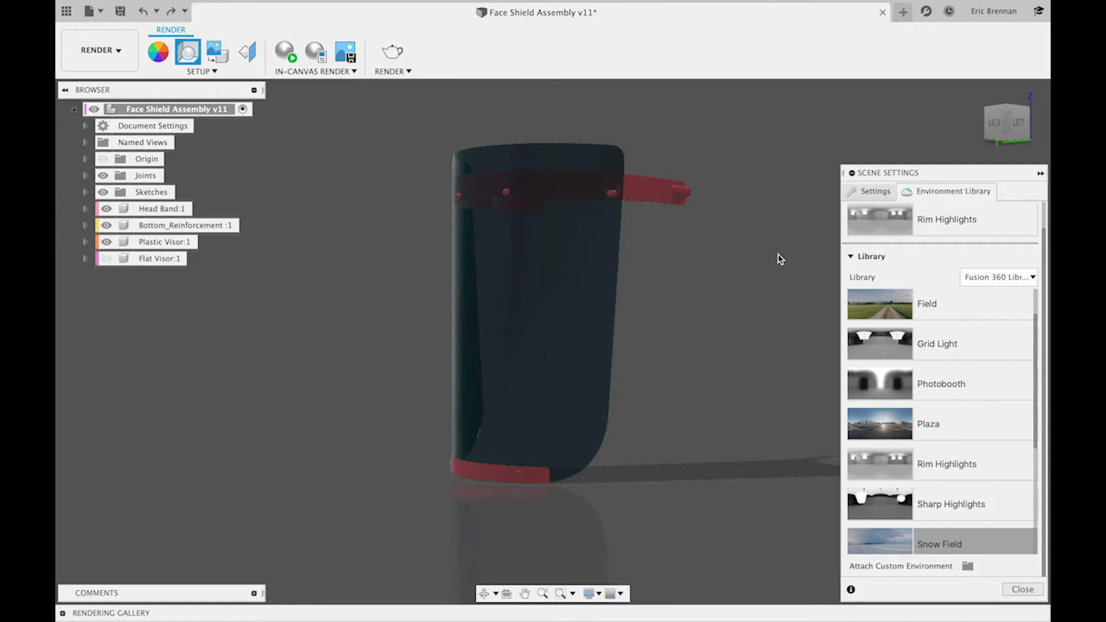
left_click(1007, 589)
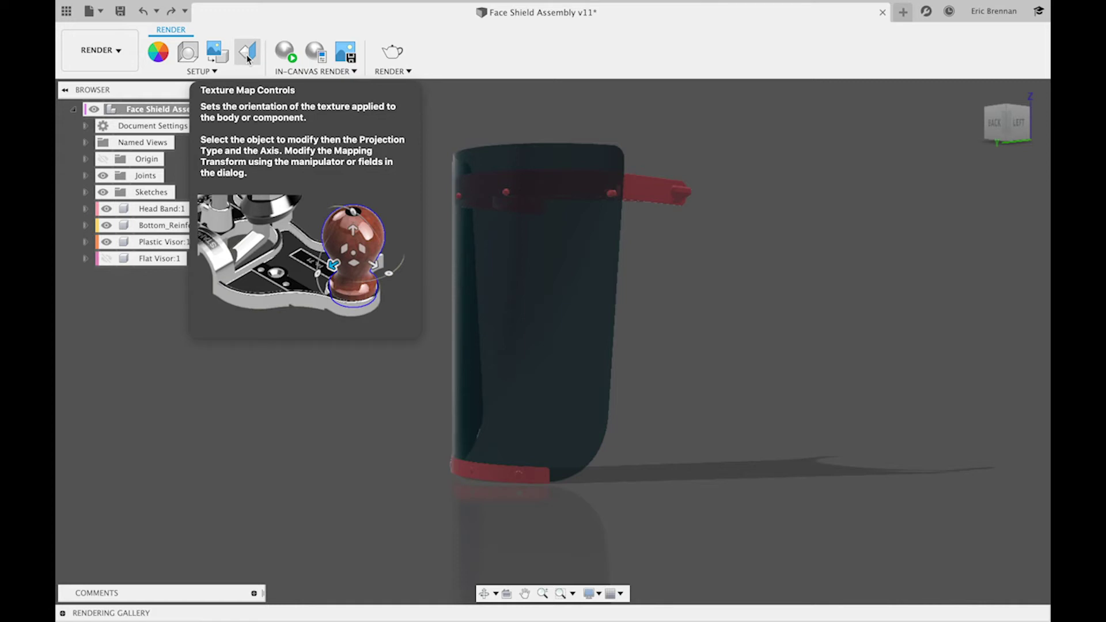
Step: Run a live in-canvas render of the face shield, then pause and stop it
left_click(281, 58)
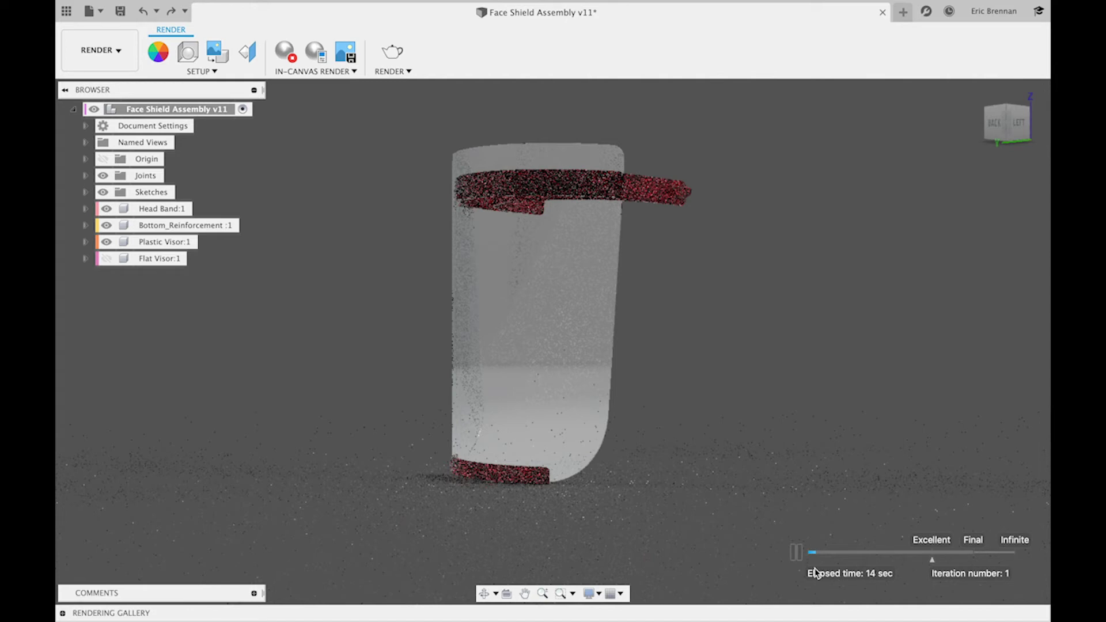
left_click(797, 556)
left_click(286, 53)
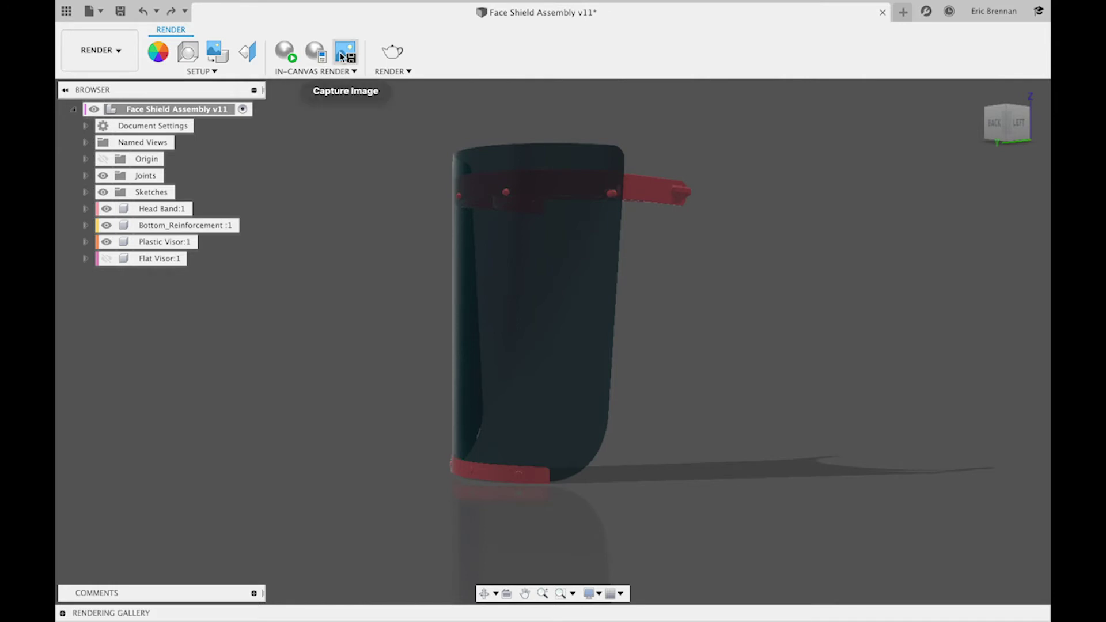
left_click(409, 72)
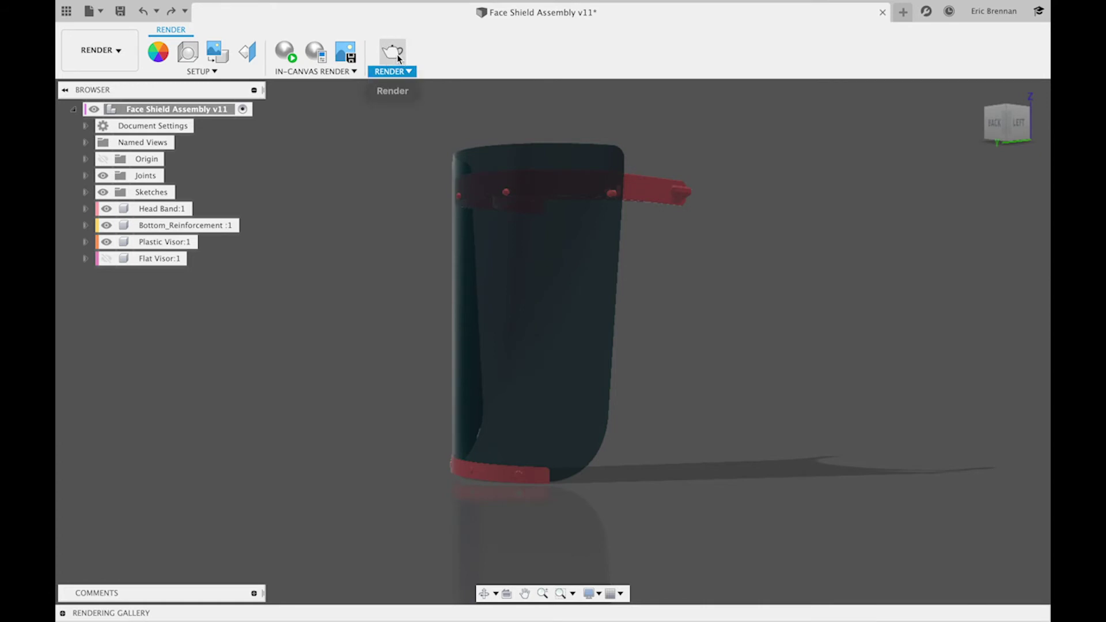
Step: Compare the Web, Video (1080P) and Print size presets without rendering, then view the shield from the left
left_click(397, 55)
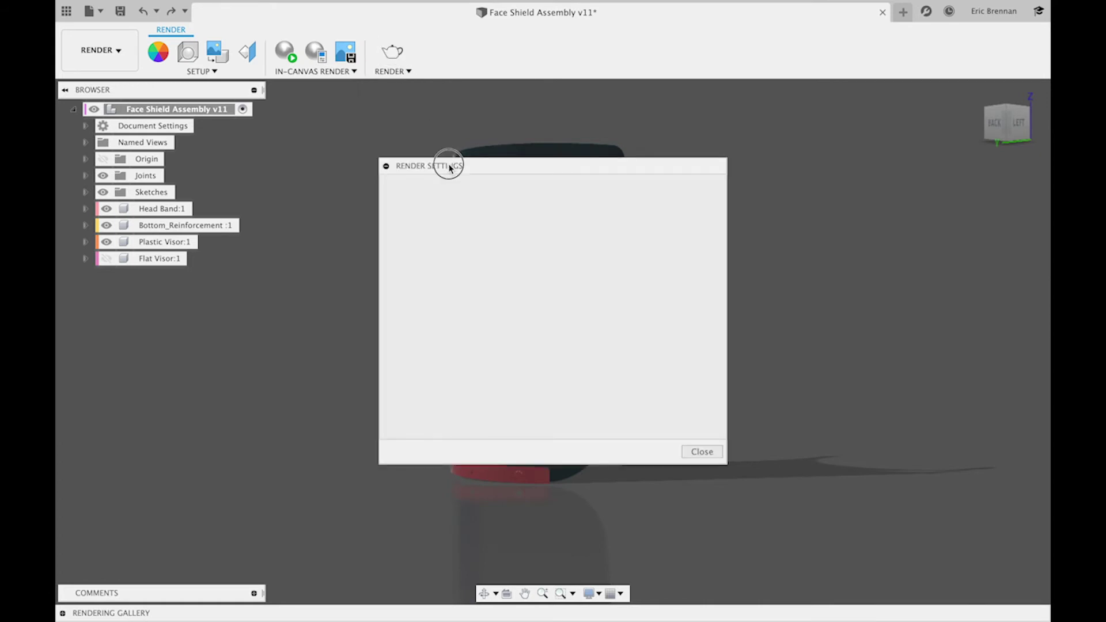
left_click_drag(450, 167, 732, 139)
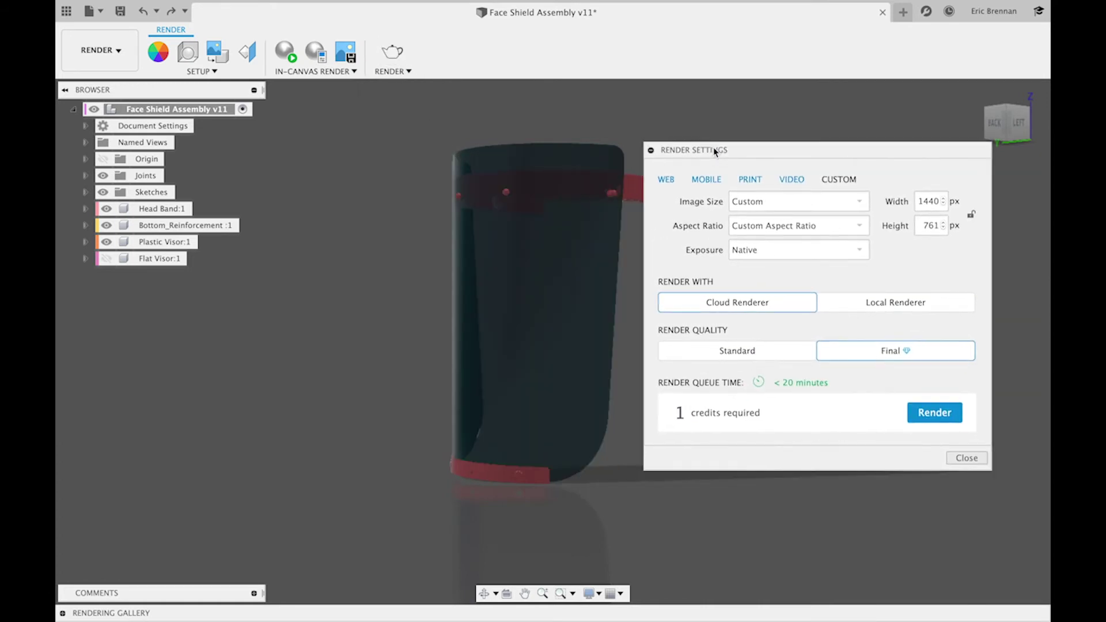
left_click(667, 180)
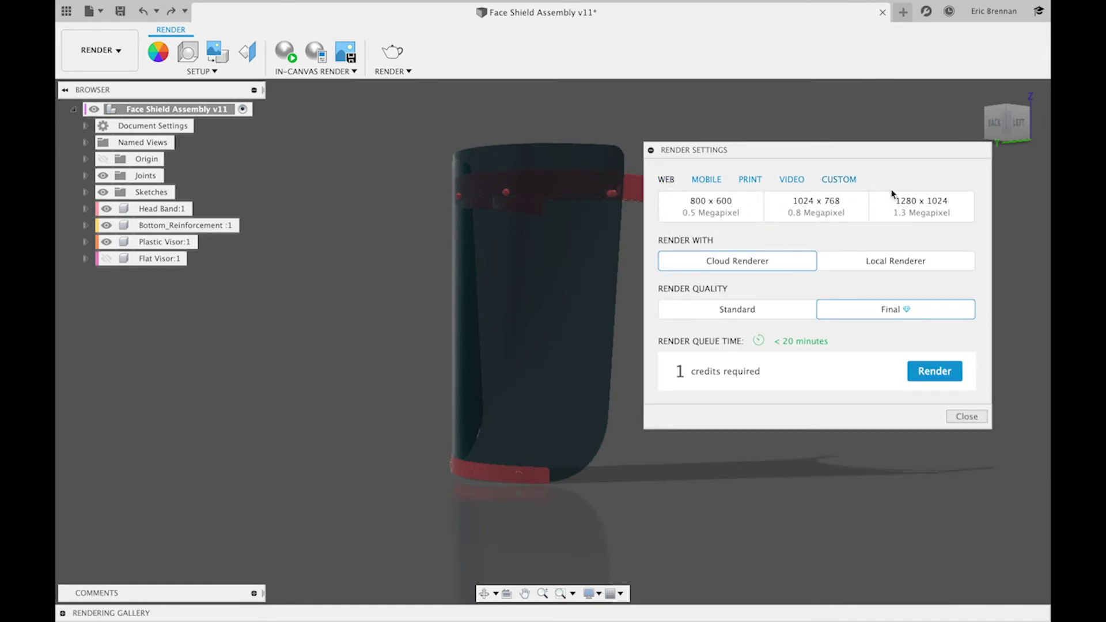
left_click(792, 184)
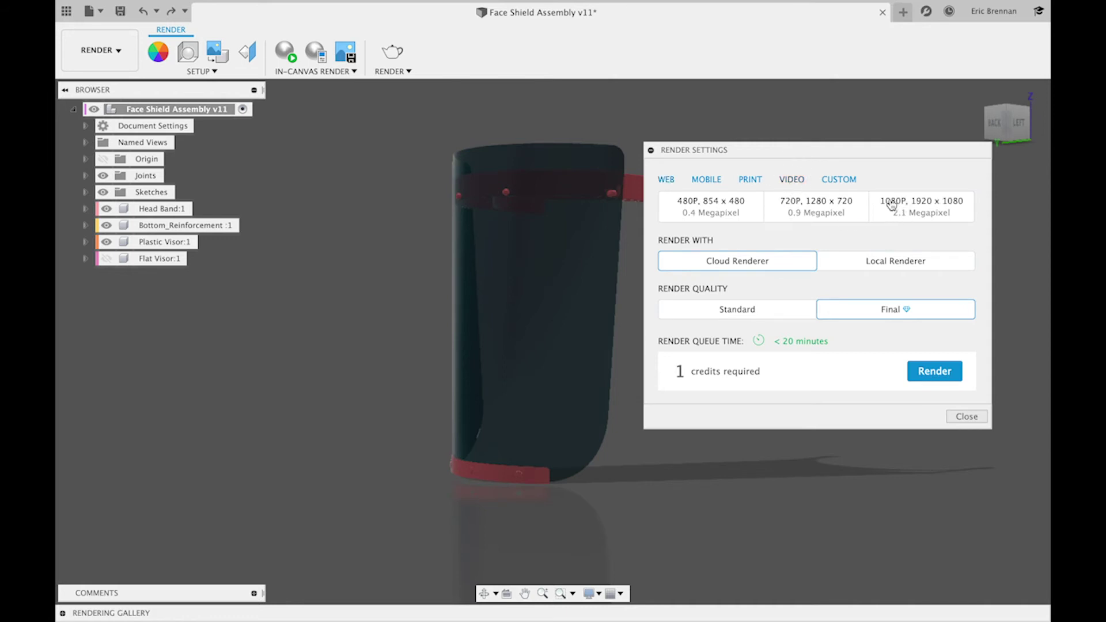
left_click(938, 218)
left_click(926, 373)
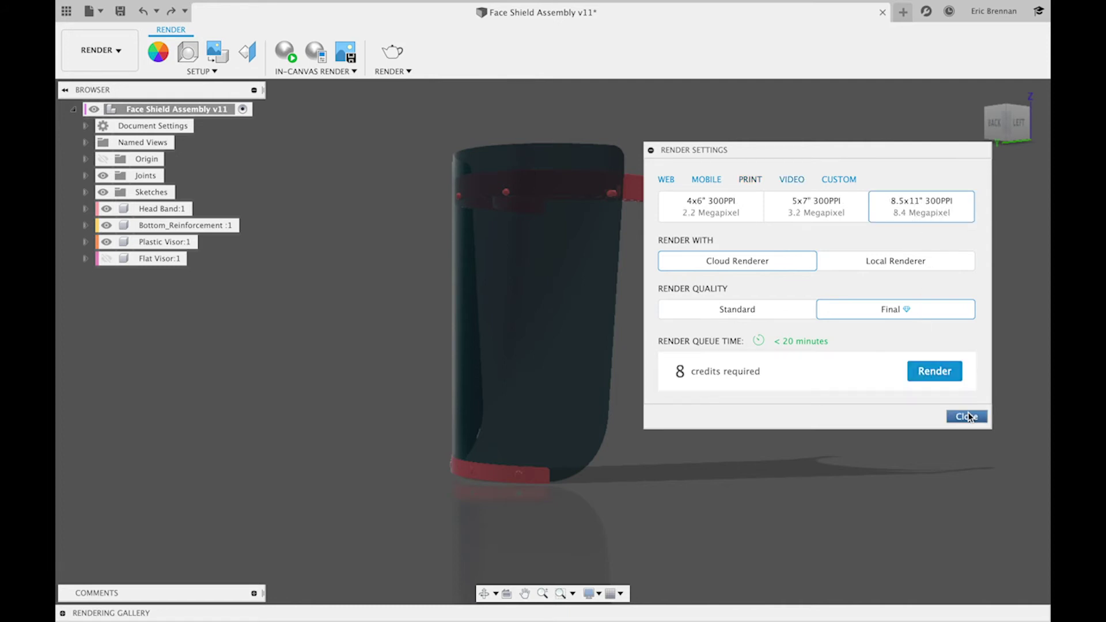
left_click(968, 416)
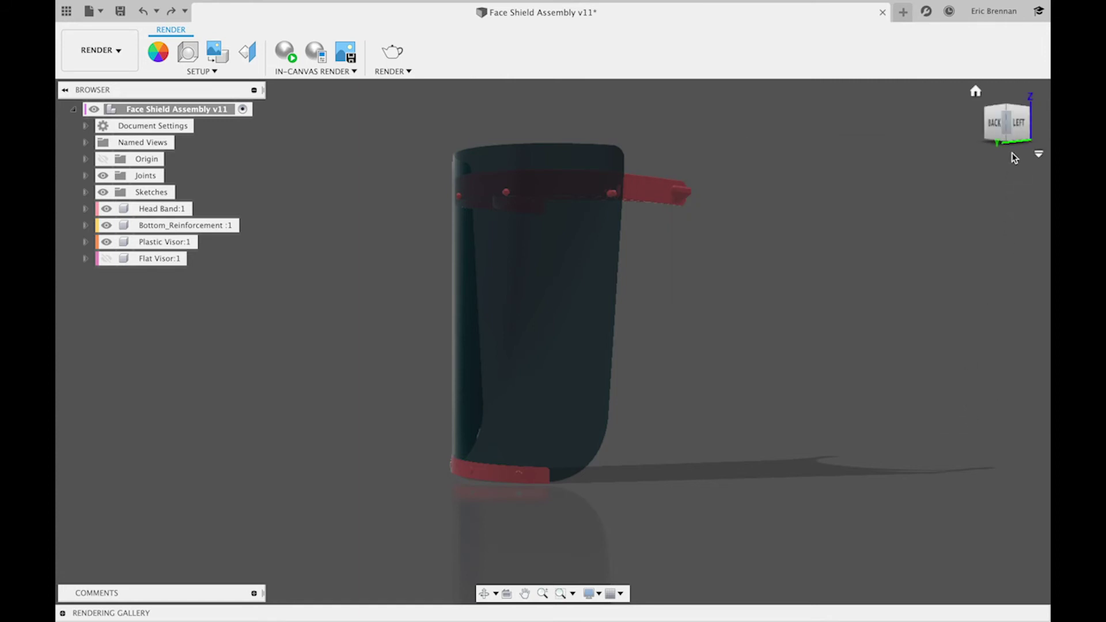
left_click(1019, 126)
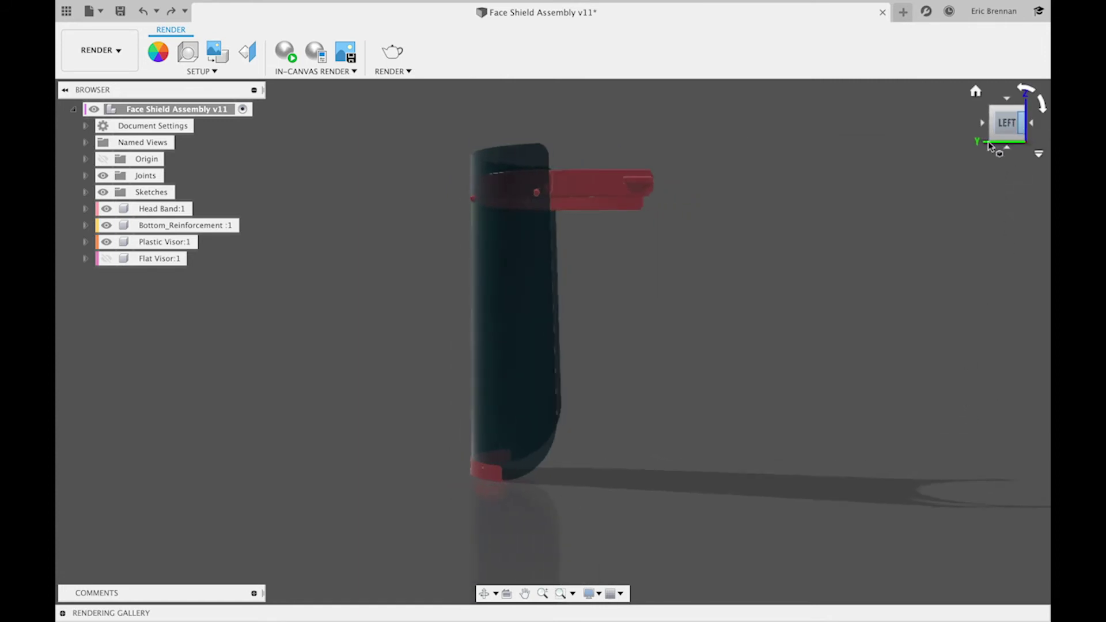
Step: In Design, rotate the three face shield bodies 68 degrees about X, pivoting at their lower corner
left_click(99, 46)
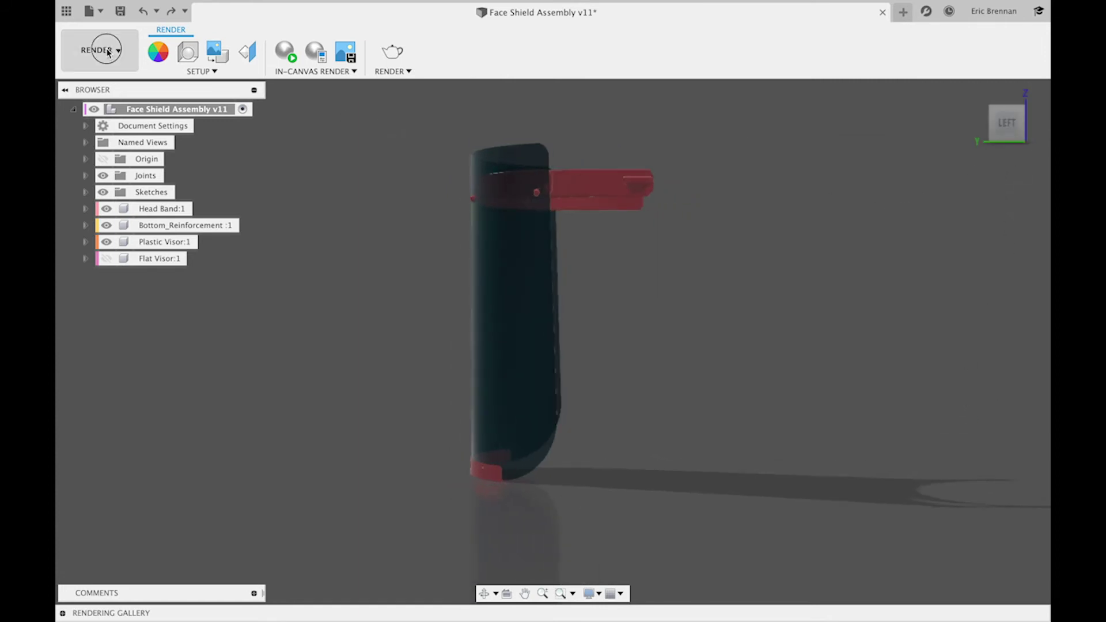
left_click(102, 83)
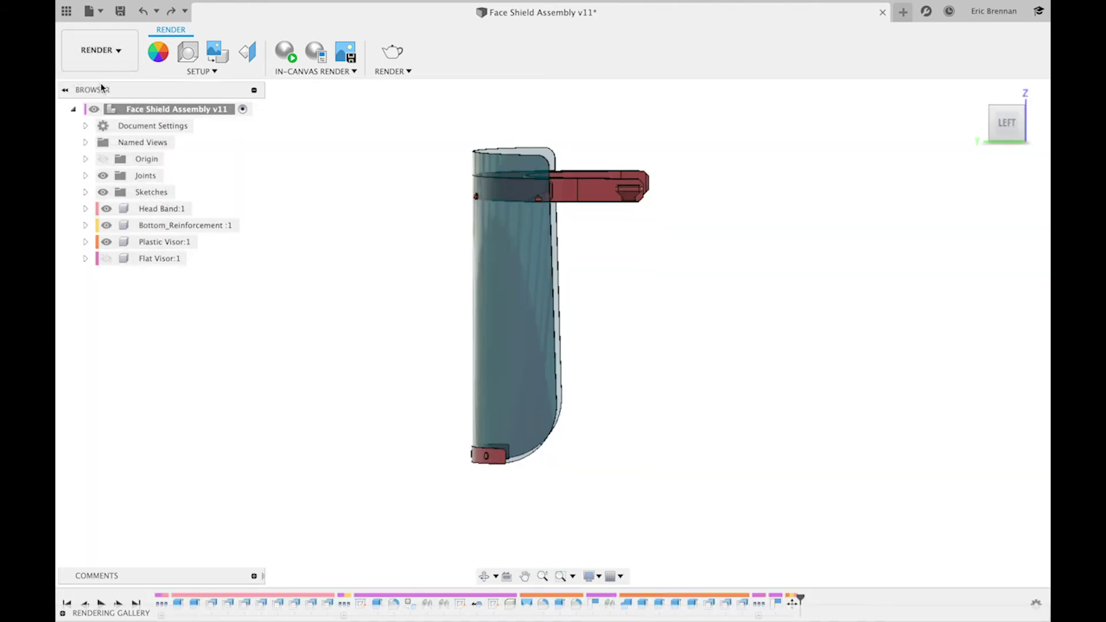
left_click_drag(392, 111, 714, 509)
key("m")
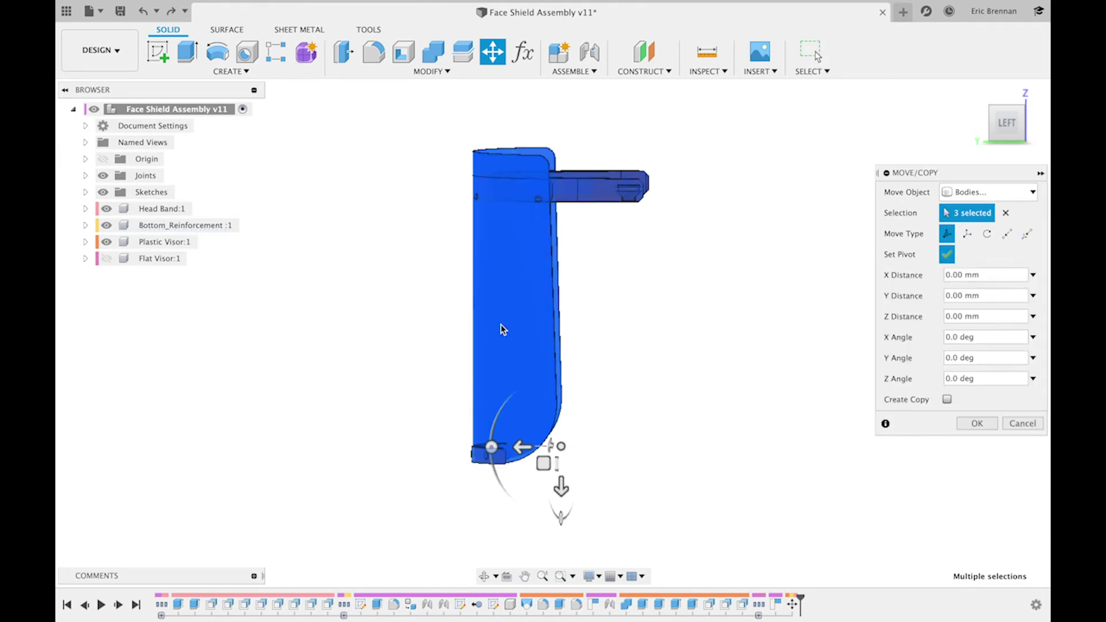
left_click(473, 466)
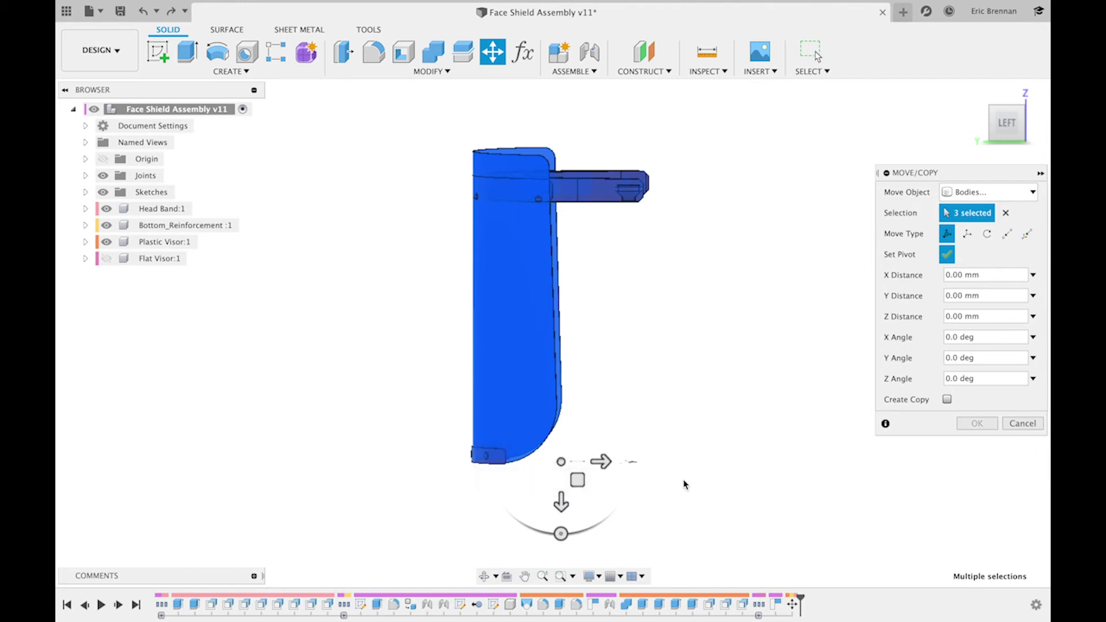
left_click(947, 254)
left_click_drag(562, 531, 494, 491)
left_click(1008, 123)
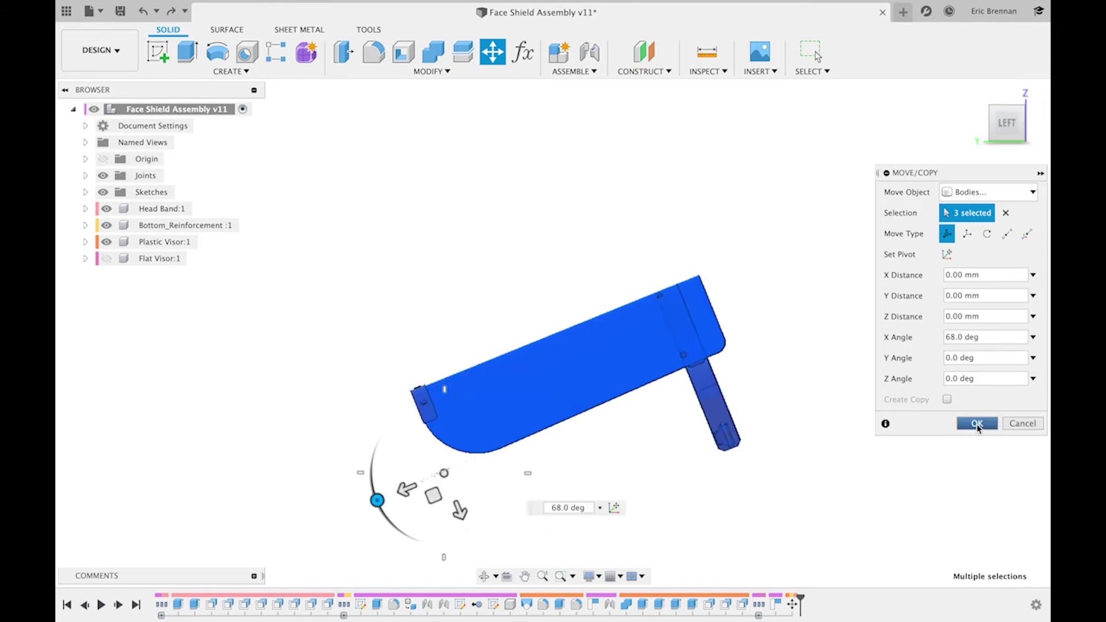
left_click(978, 424)
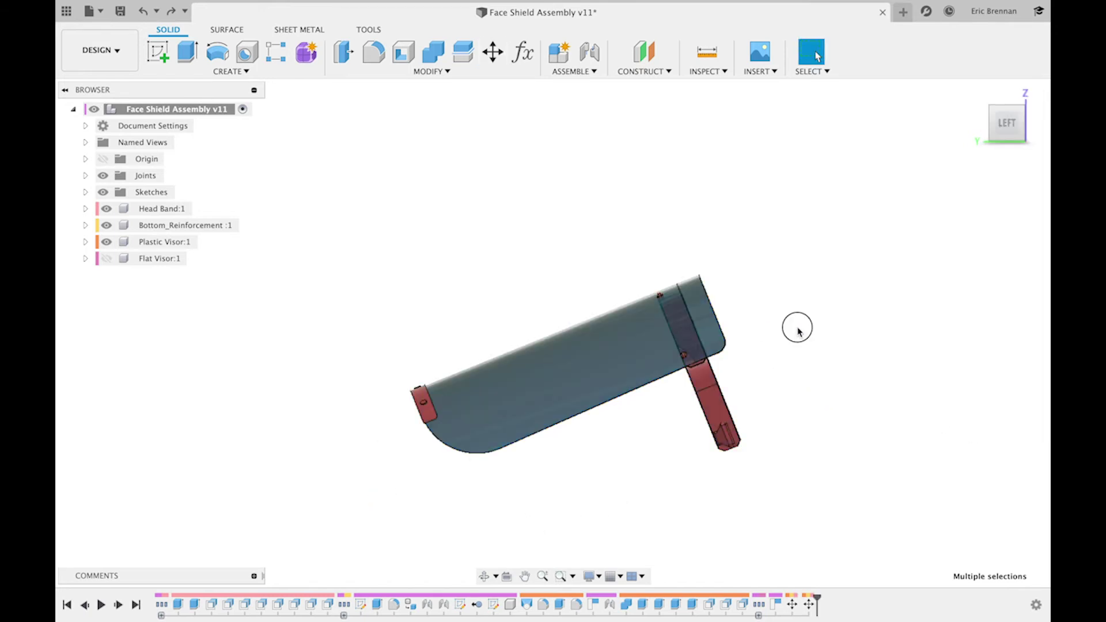
Step: In the Render workspace, apply the Grid Light environment from the library to the scene
left_click(121, 64)
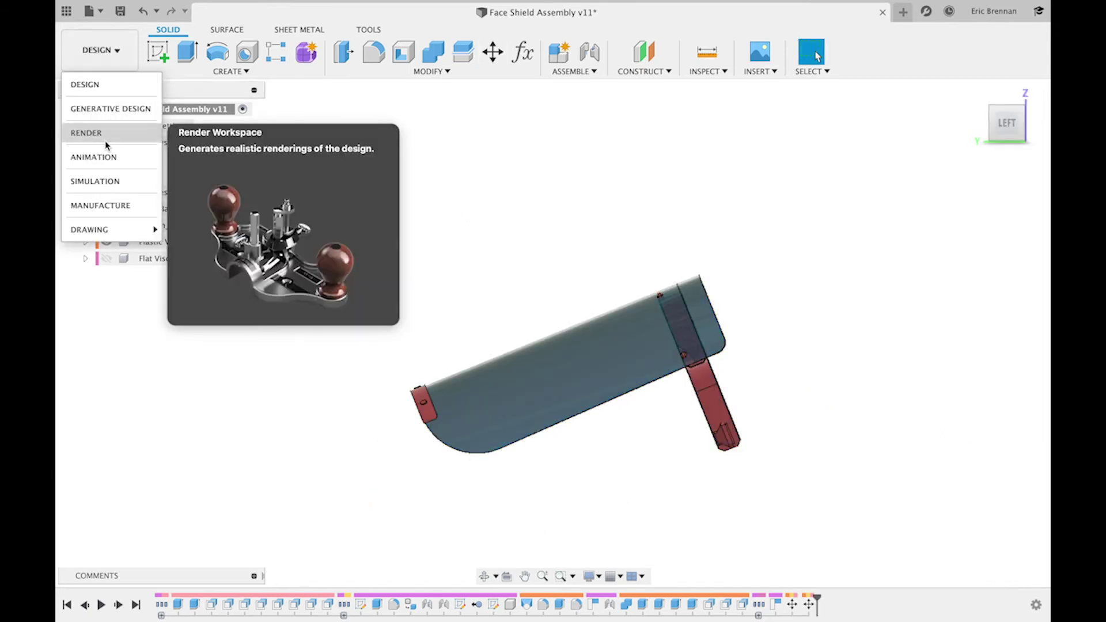
left_click(382, 203)
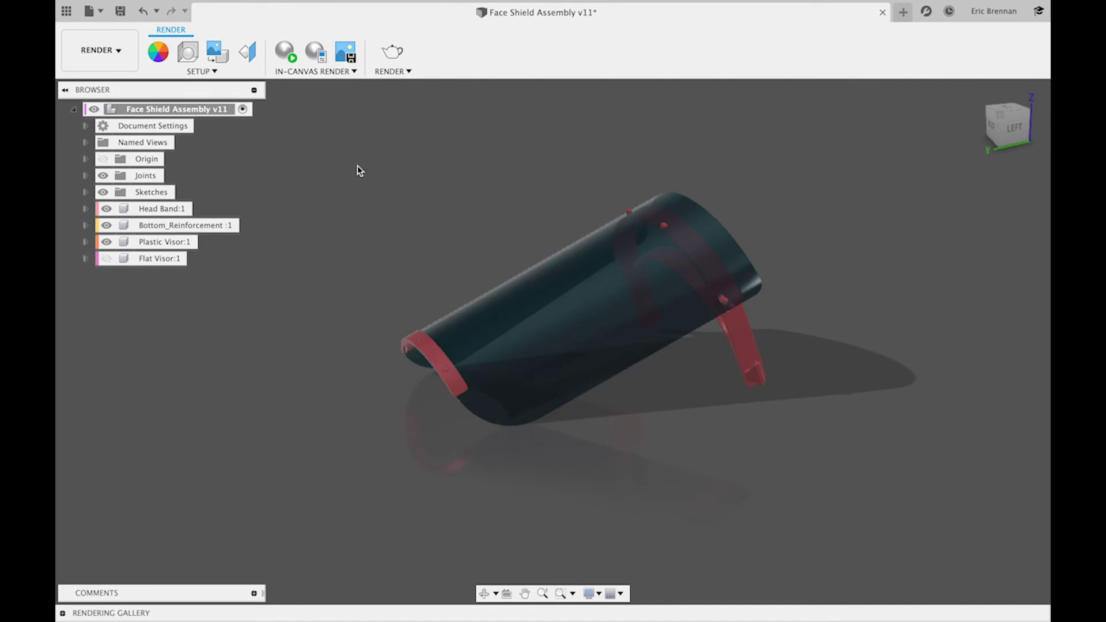
left_click(188, 52)
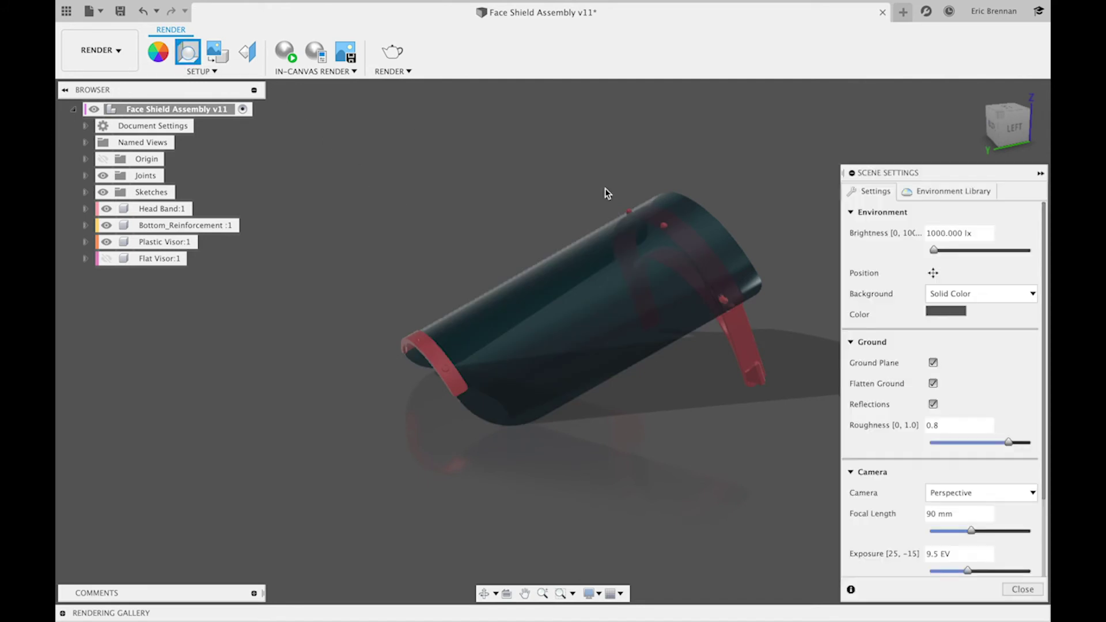
left_click(942, 191)
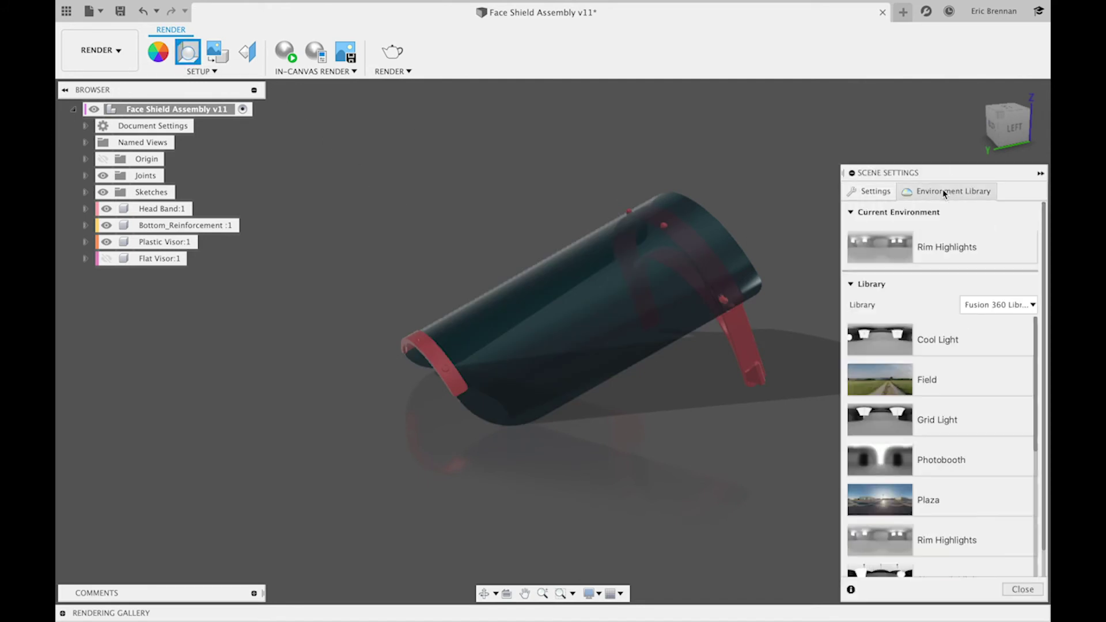
left_click(897, 422)
left_click_drag(897, 422, 739, 476)
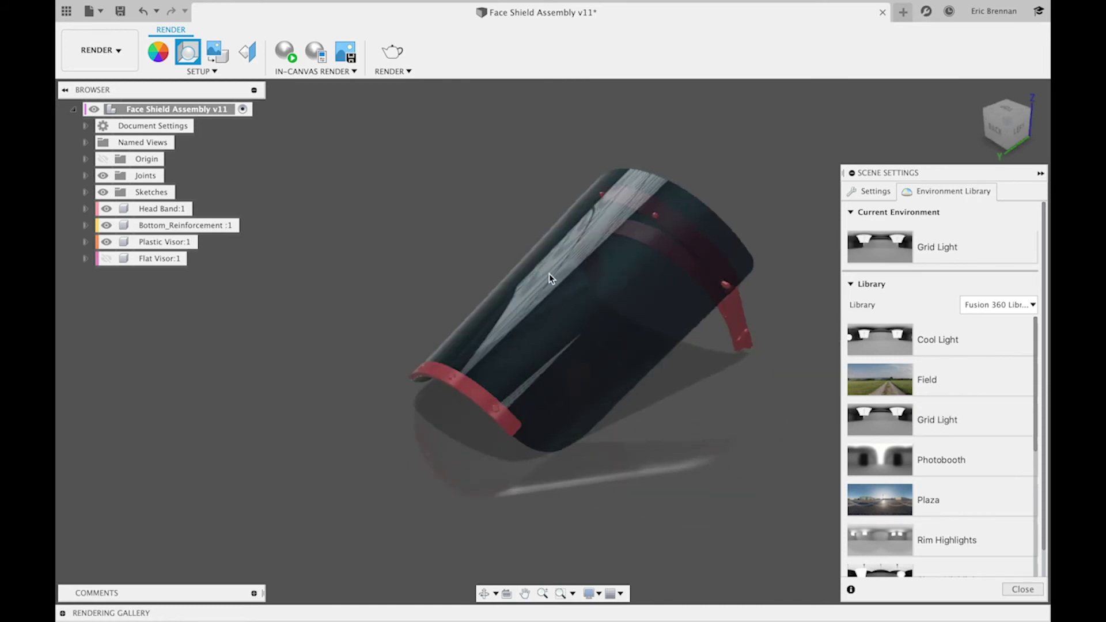
Step: Rotate the Grid Light environment to 39.8 degrees and close the scene settings
left_click(877, 190)
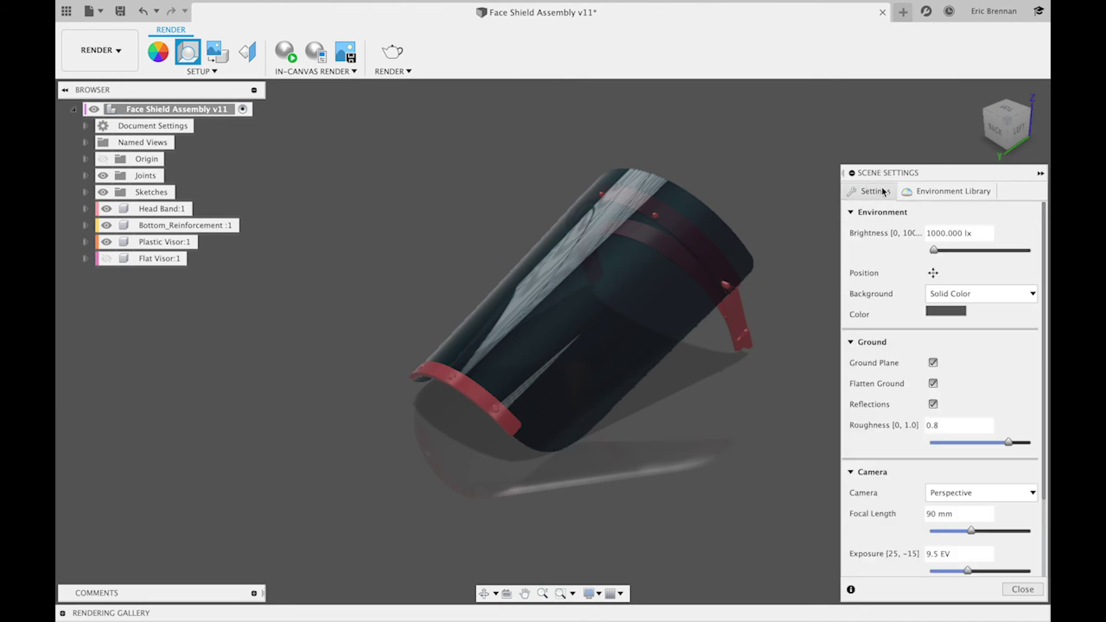
left_click(933, 273)
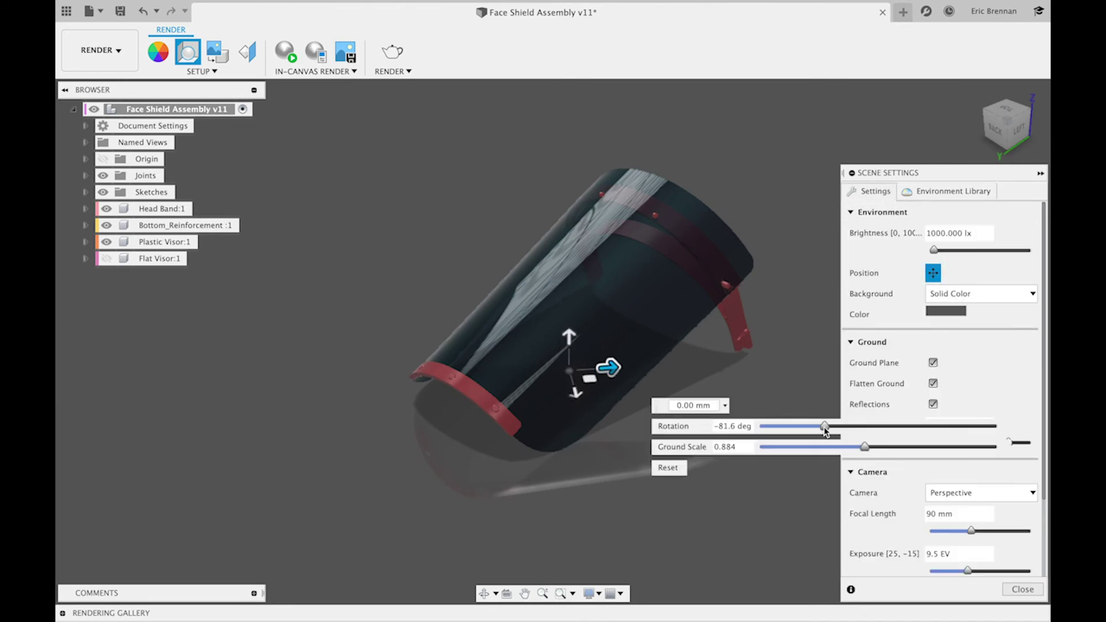
left_click_drag(825, 428, 906, 429)
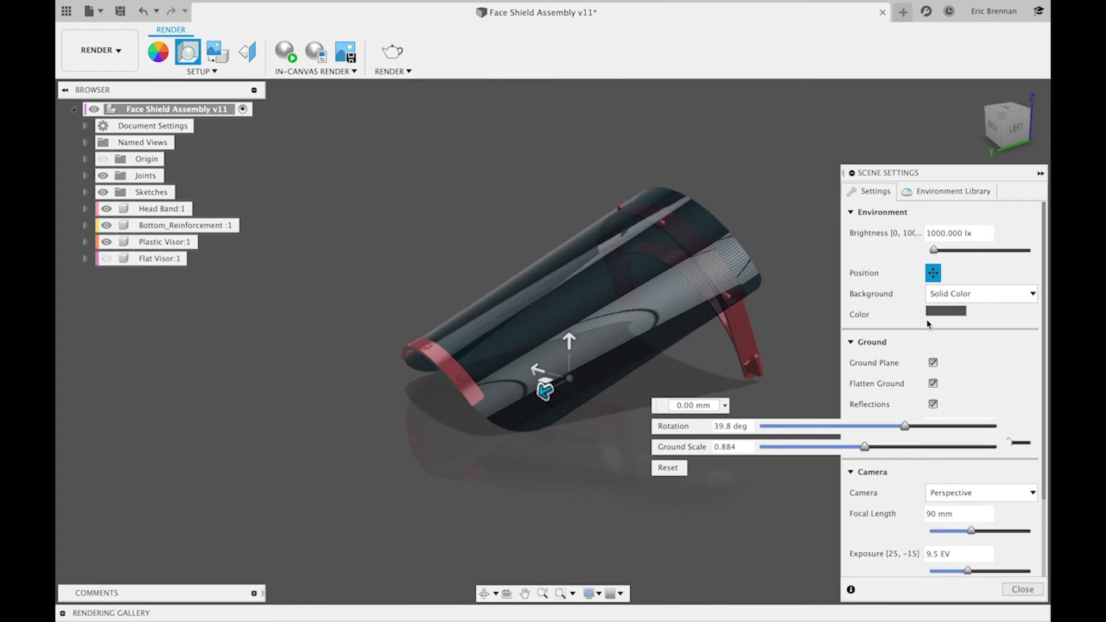
left_click(934, 272)
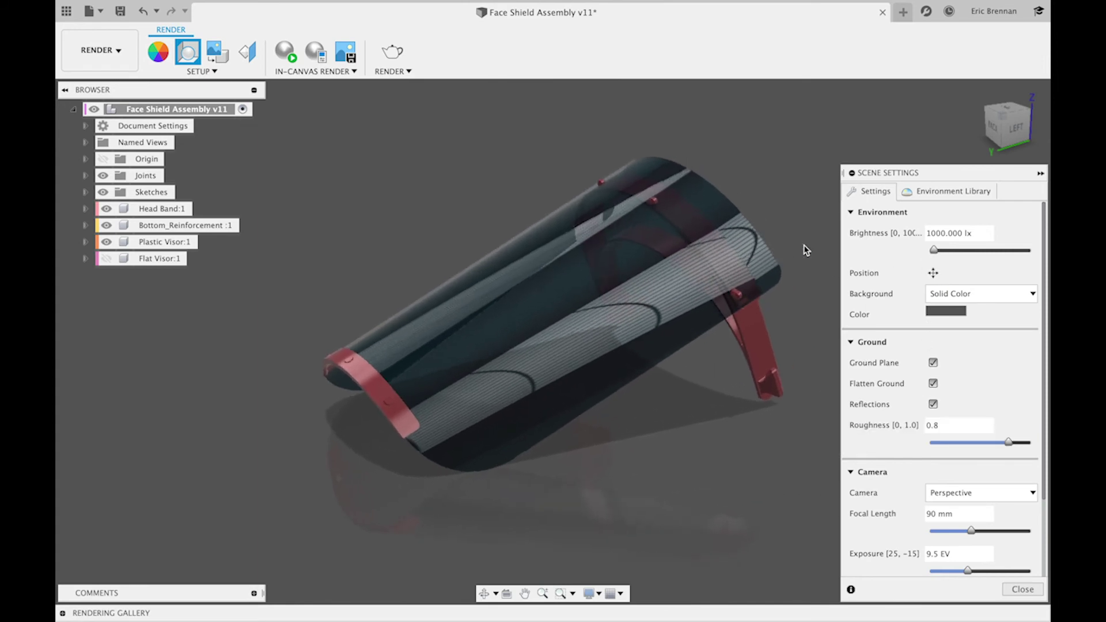
left_click(1037, 591)
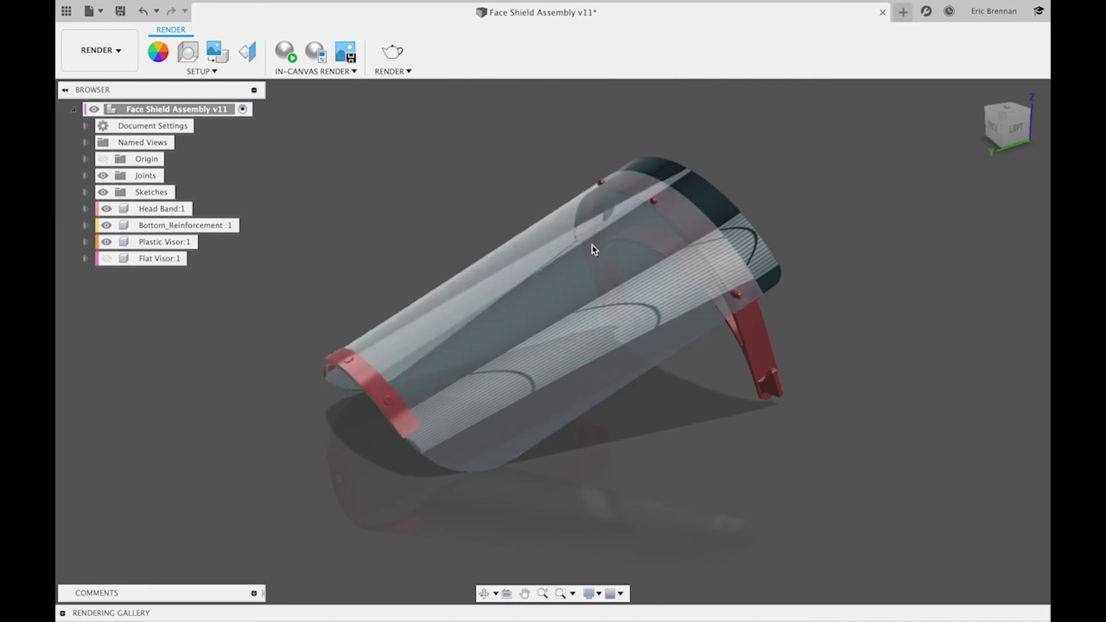
left_click(397, 54)
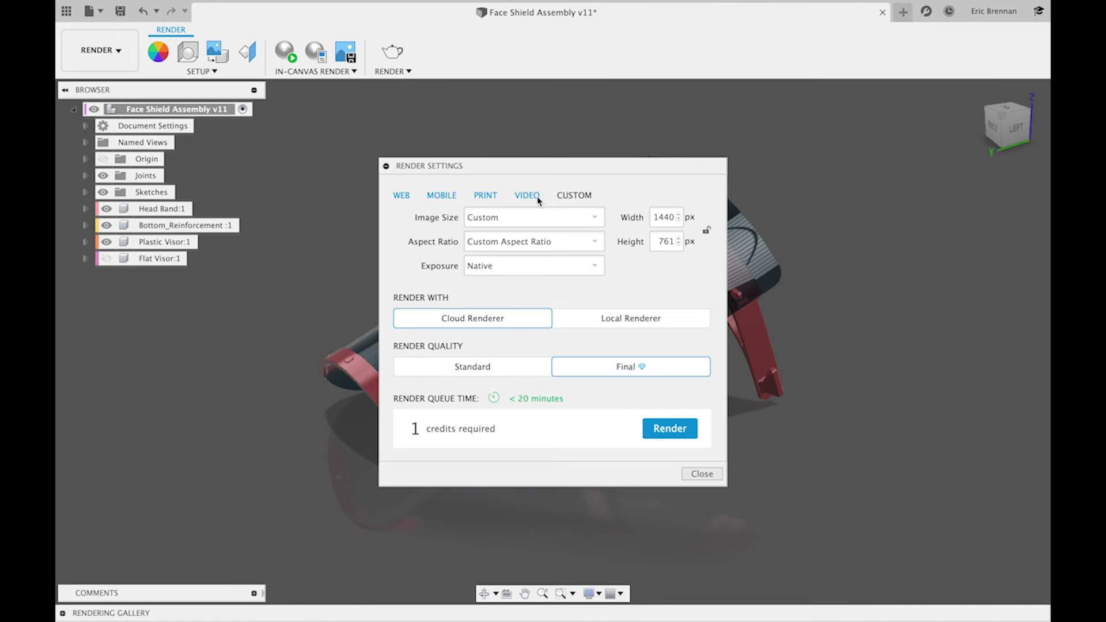
Step: Start a Final-quality cloud render at Video 1080P, 1920 × 1080, for 2 credits
left_click(535, 198)
left_click(638, 226)
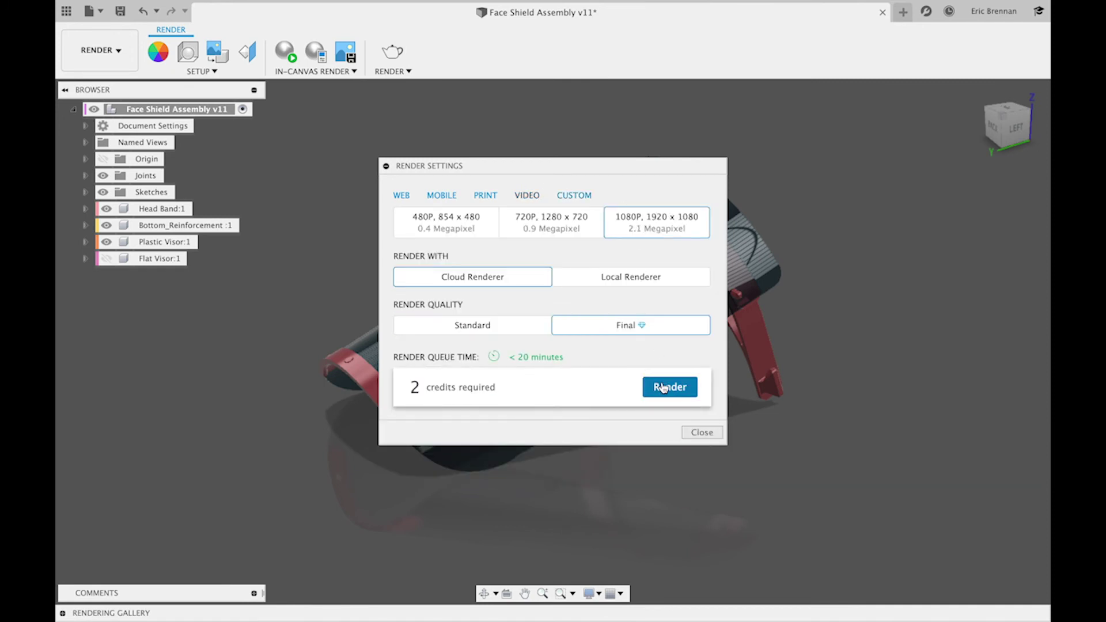
left_click(664, 387)
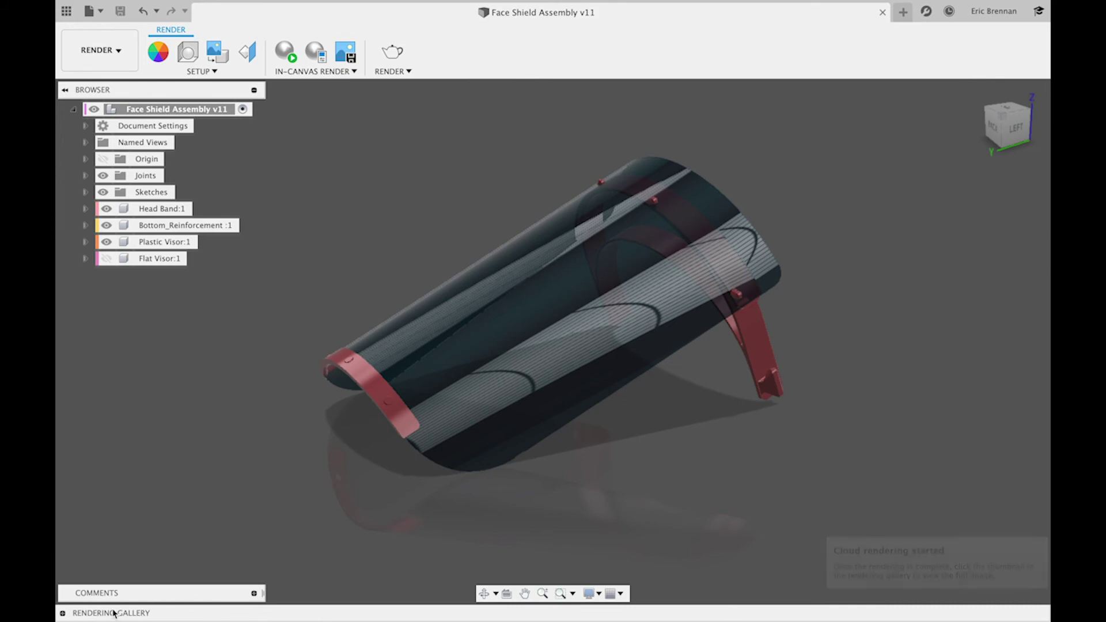
Step: Open the version 12 rendering from the Rendering Gallery in the large viewer
left_click(63, 614)
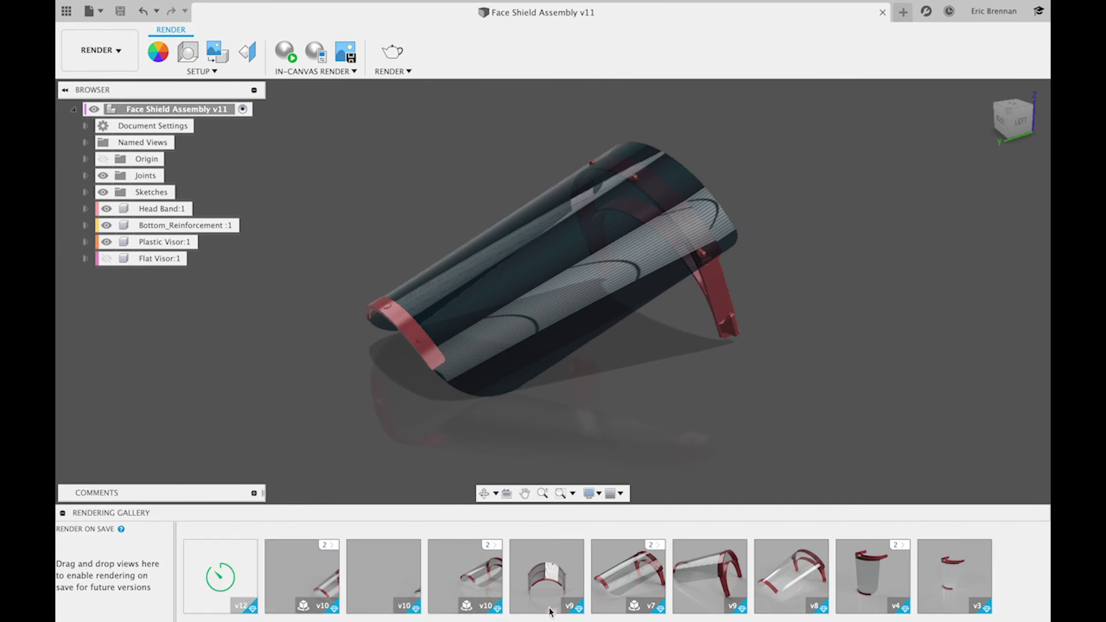
left_click(639, 570)
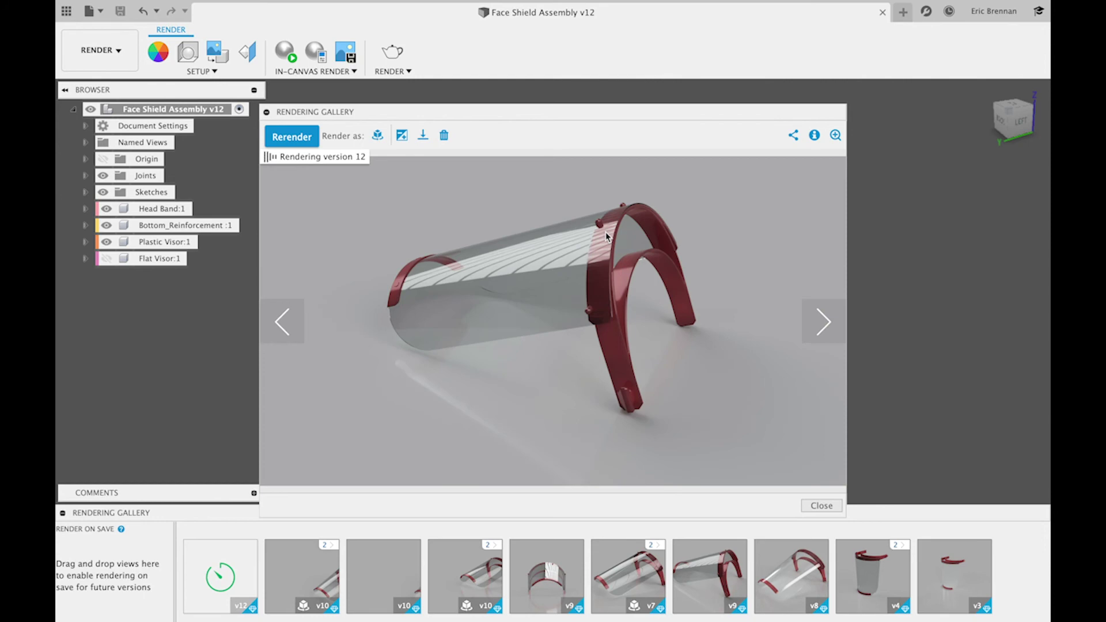
Step: Download the version 12 rendering as a PNG file named 'Faced'
left_click(423, 137)
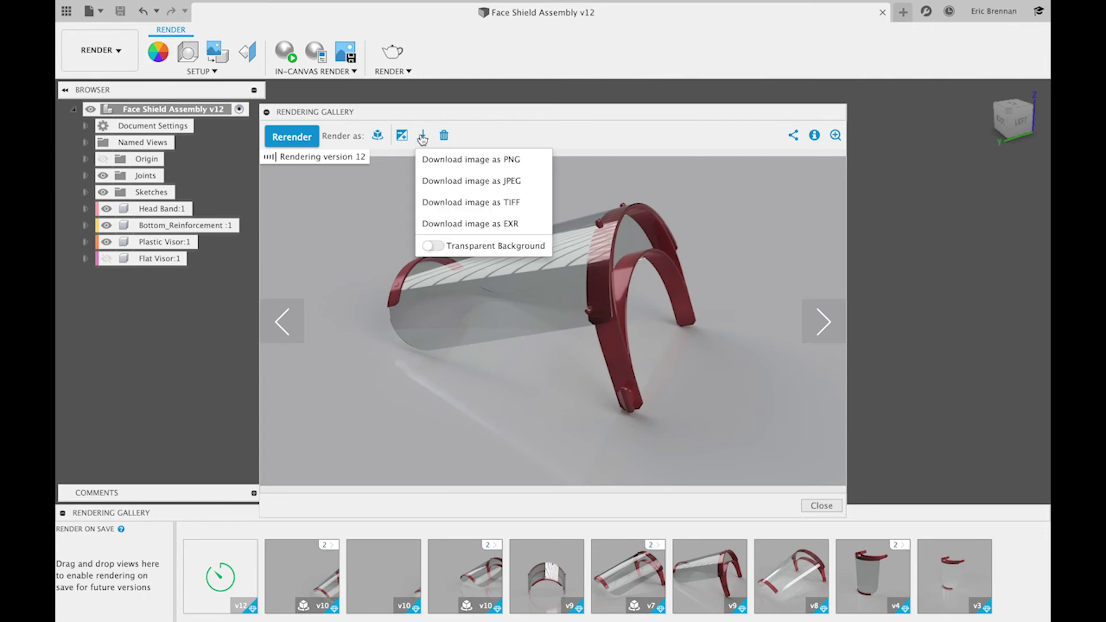
left_click(505, 160)
type("FaceSheil")
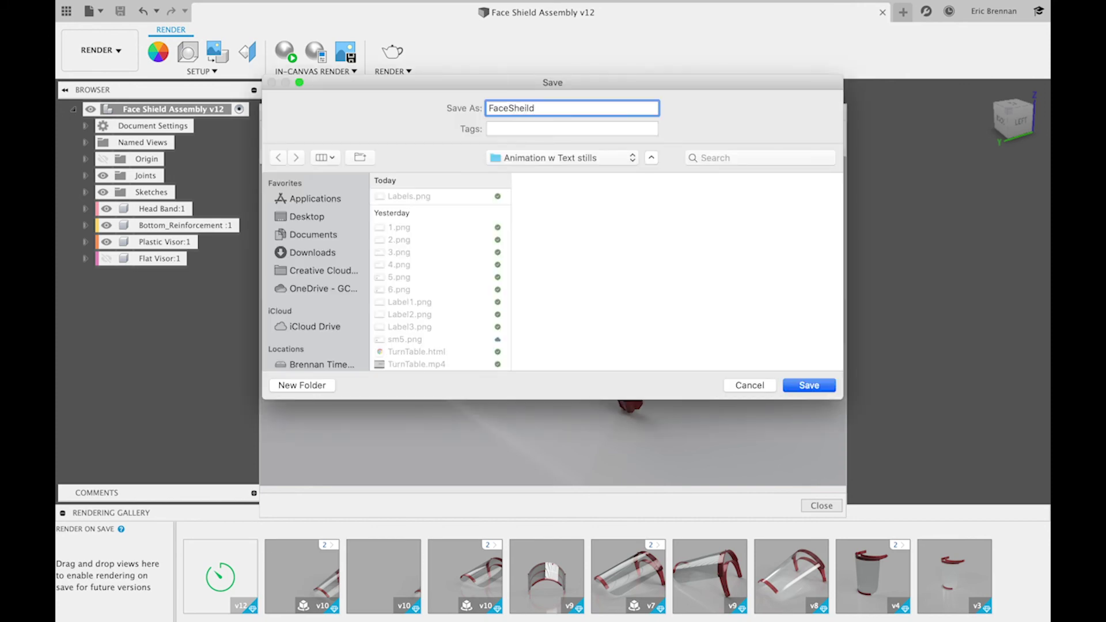
type("d")
key("Return")
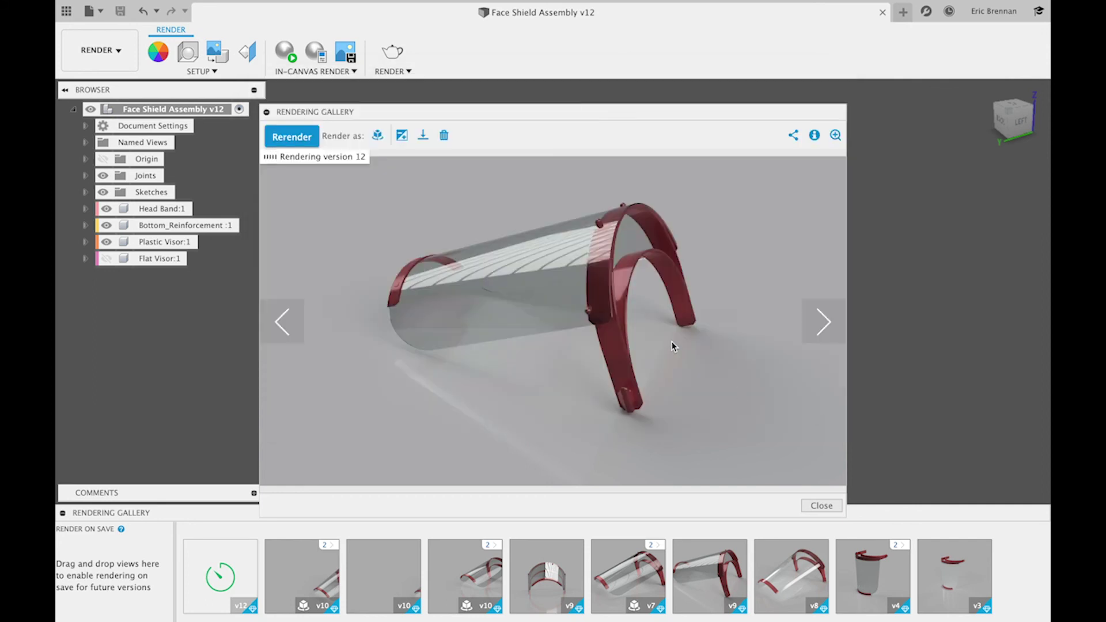
Step: Turn on Transparent Background and request another image download, then close the save dialog
left_click(423, 136)
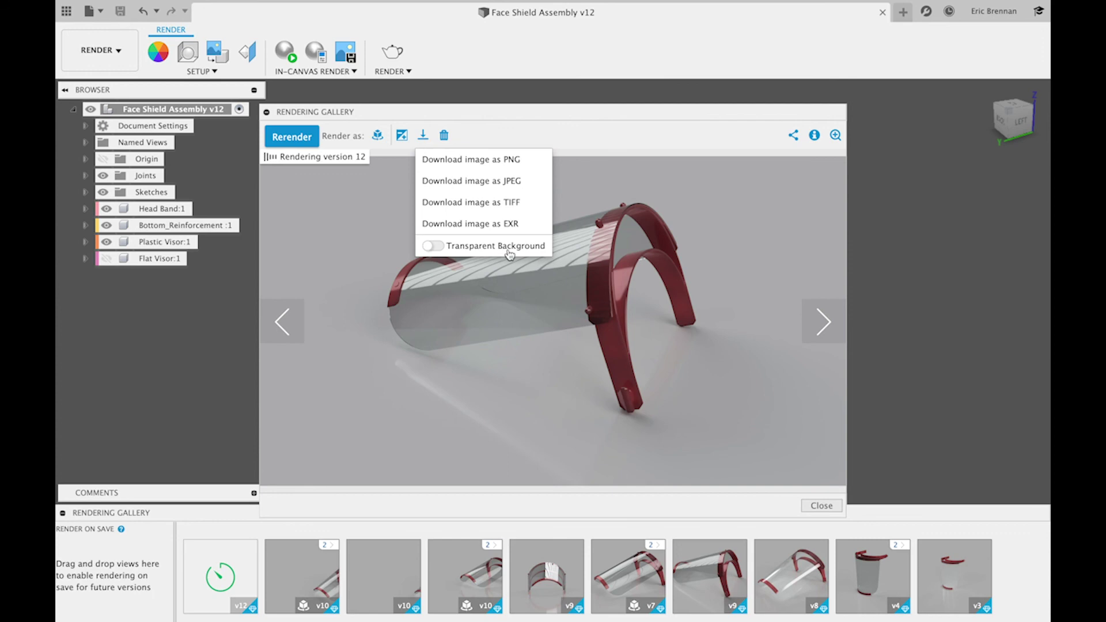
left_click(436, 246)
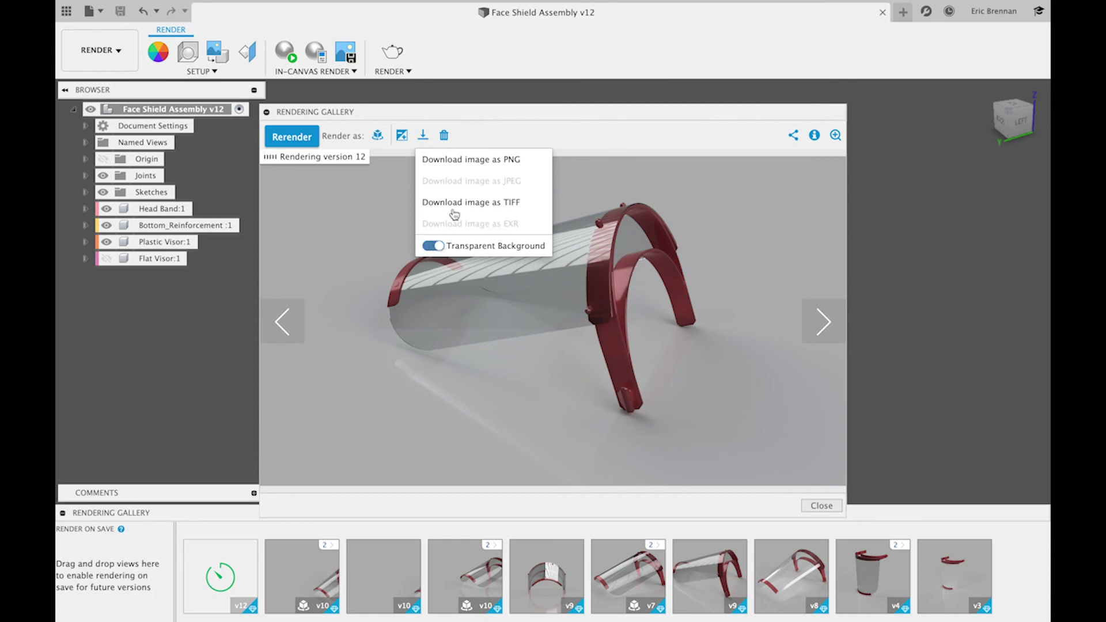
left_click(469, 166)
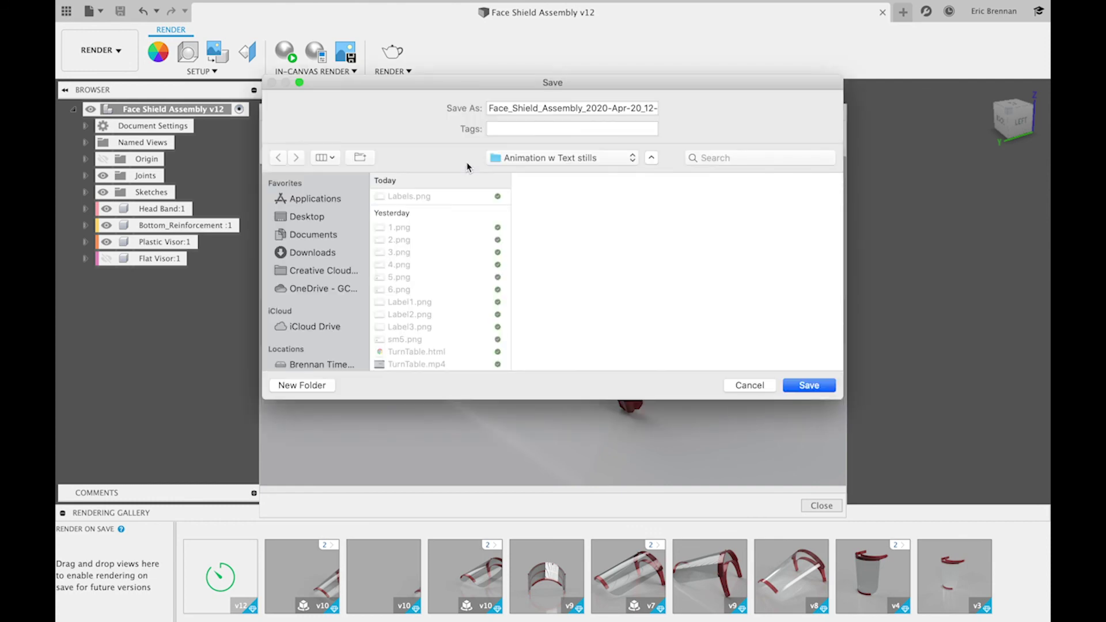
left_click(752, 386)
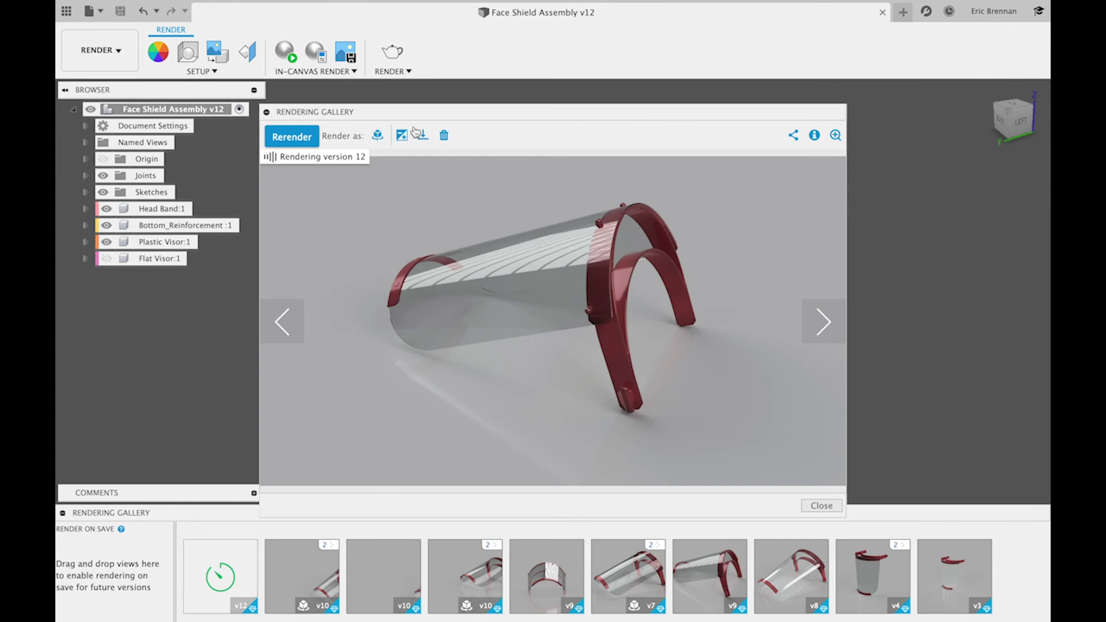
Step: Queue a 6-frame turntable render of version 12 after trying 36 frames
left_click(379, 136)
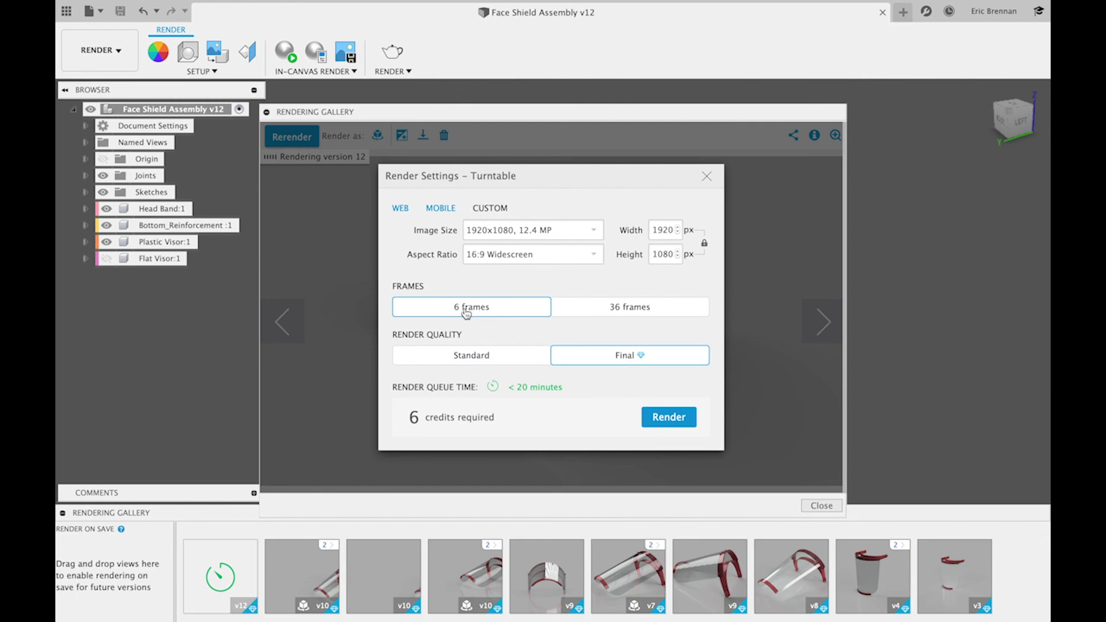
left_click(630, 307)
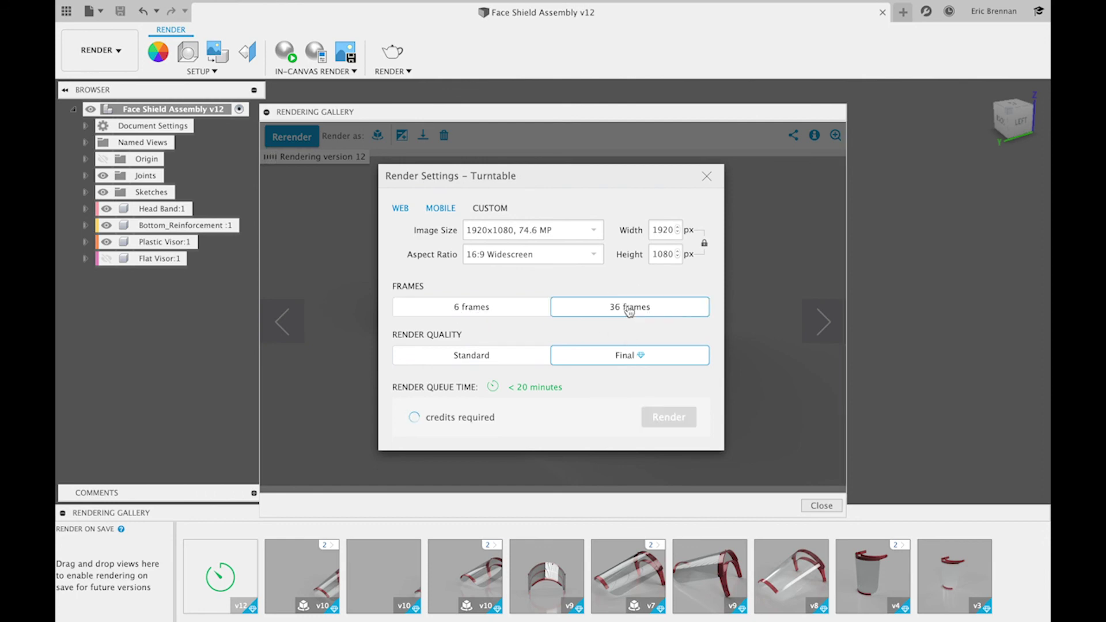
left_click(463, 314)
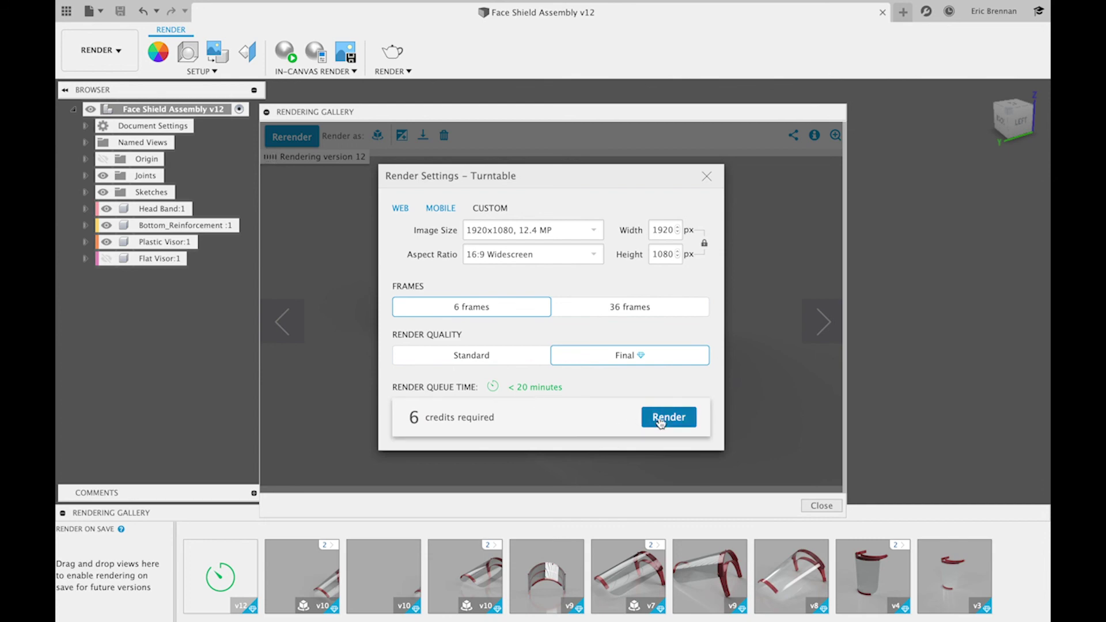
left_click(661, 422)
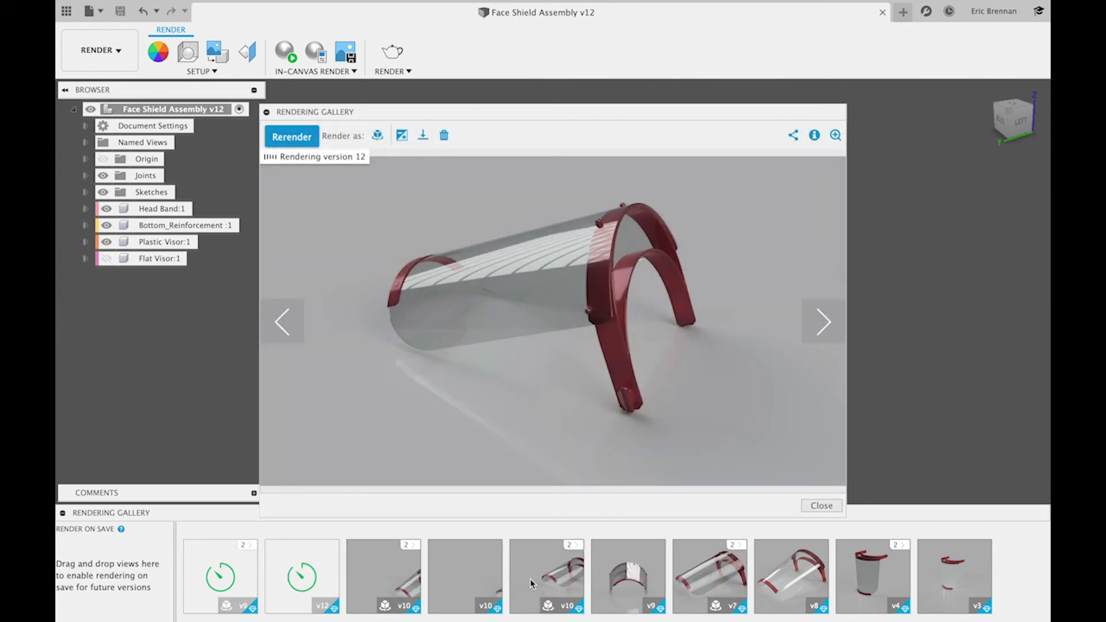
Step: Close the viewer and open the version 10 turntable rendering from the gallery
left_click(822, 505)
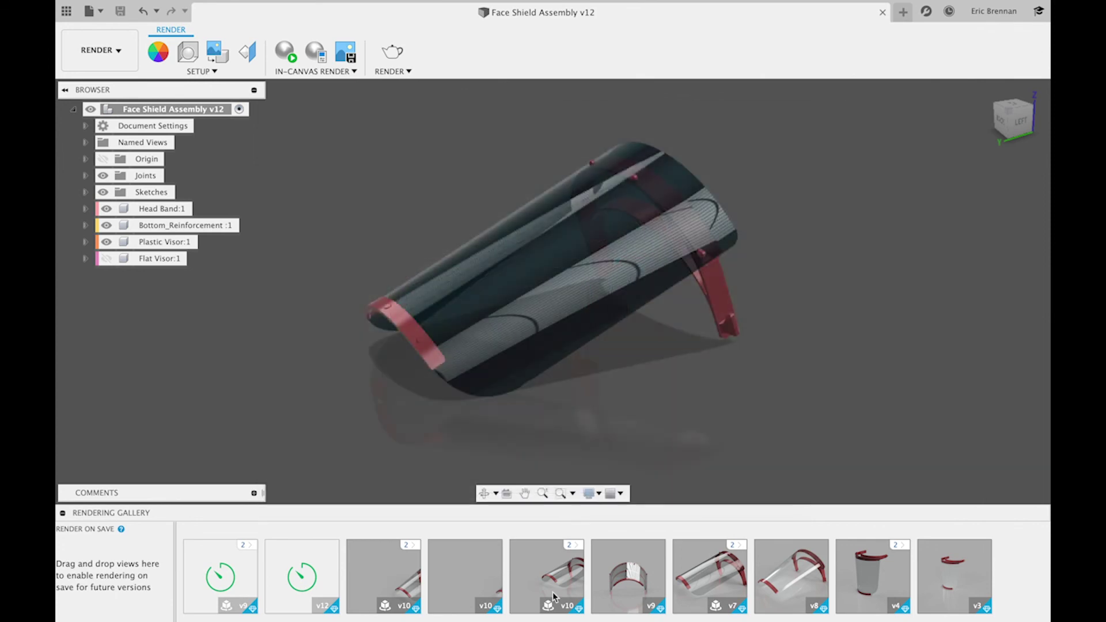
left_click(552, 583)
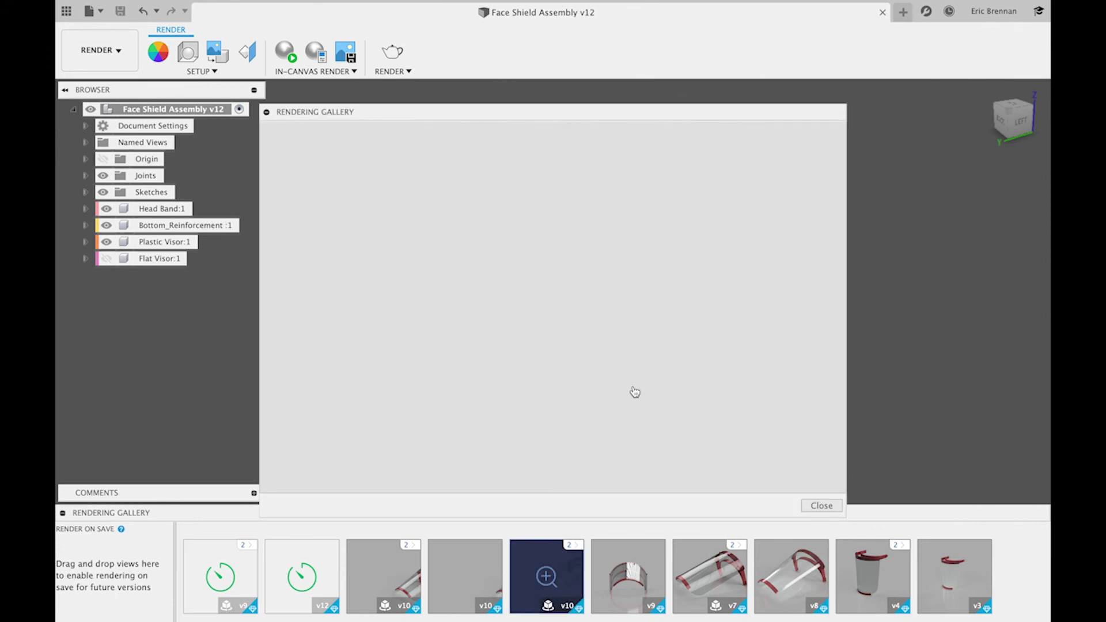